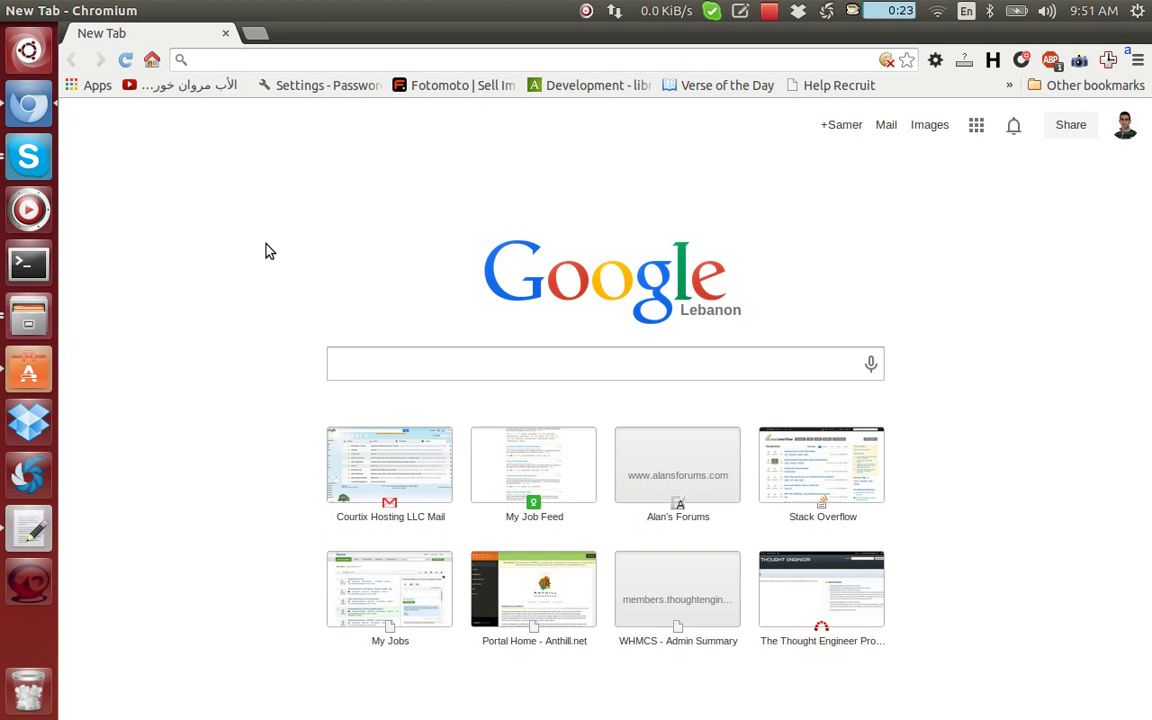
- Log in to the WHMCS admin area at members.thoughtengineer.com/admin/login.php and open the Servers configuration page
text(members.thoughtengineer.com/admin/login.php)
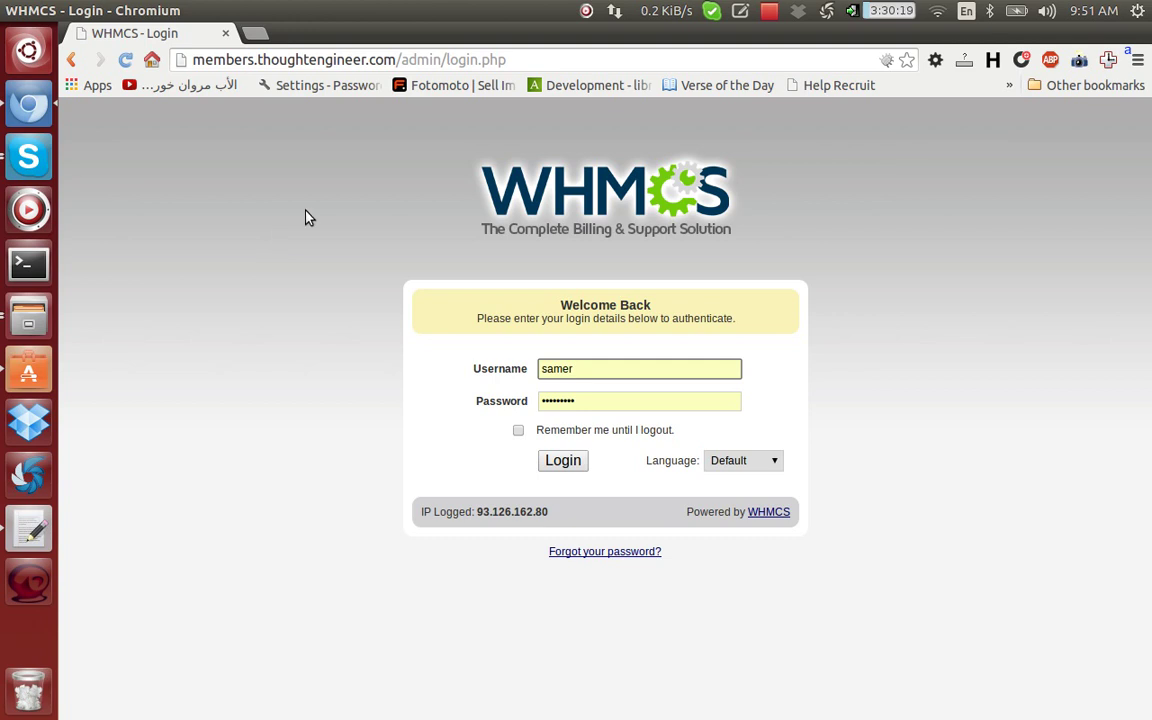
click(562, 461)
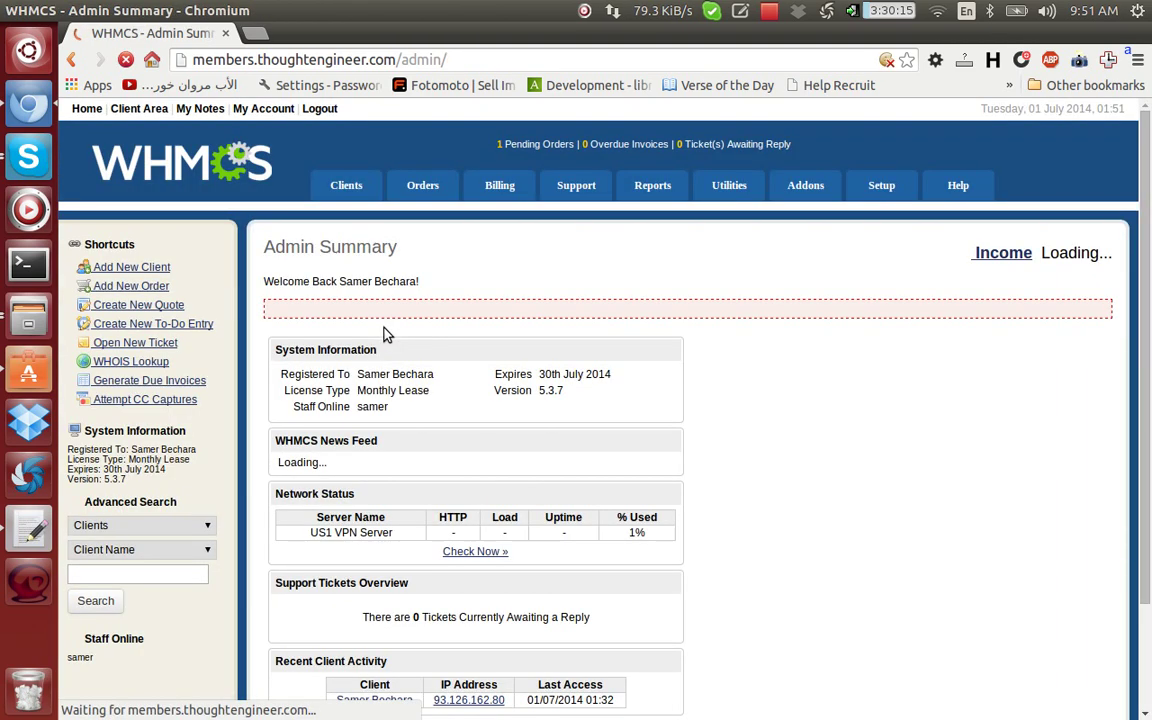
mouse_move(887, 188)
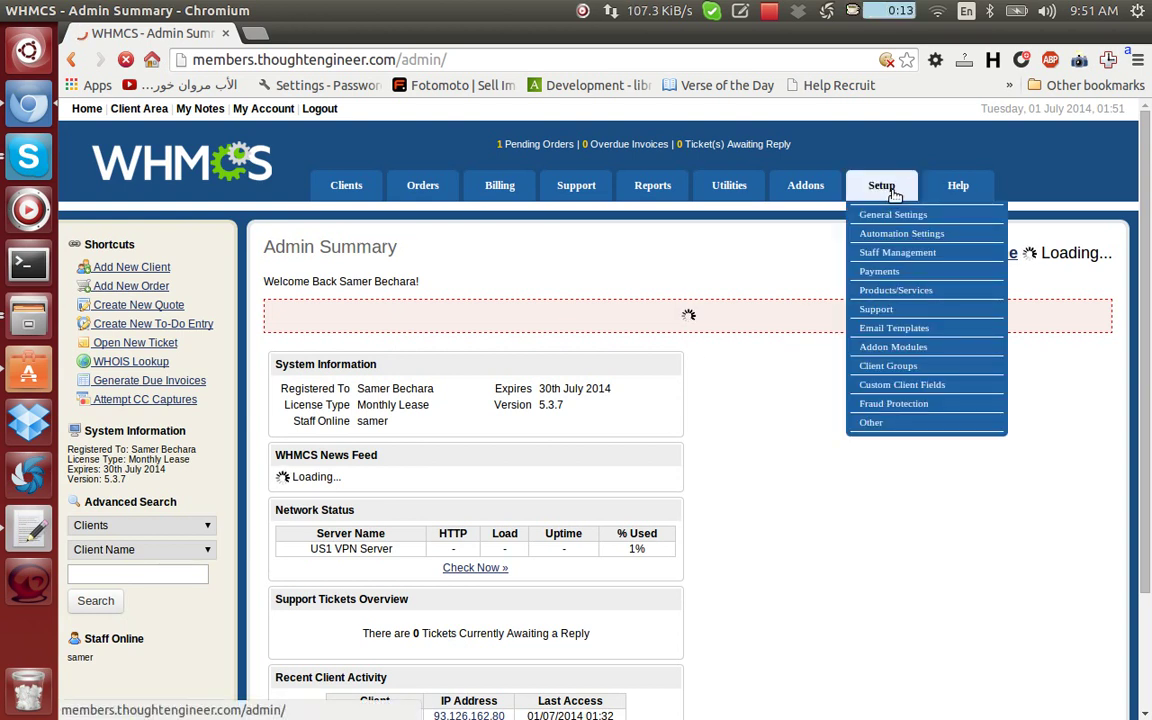
mouse_move(866, 311)
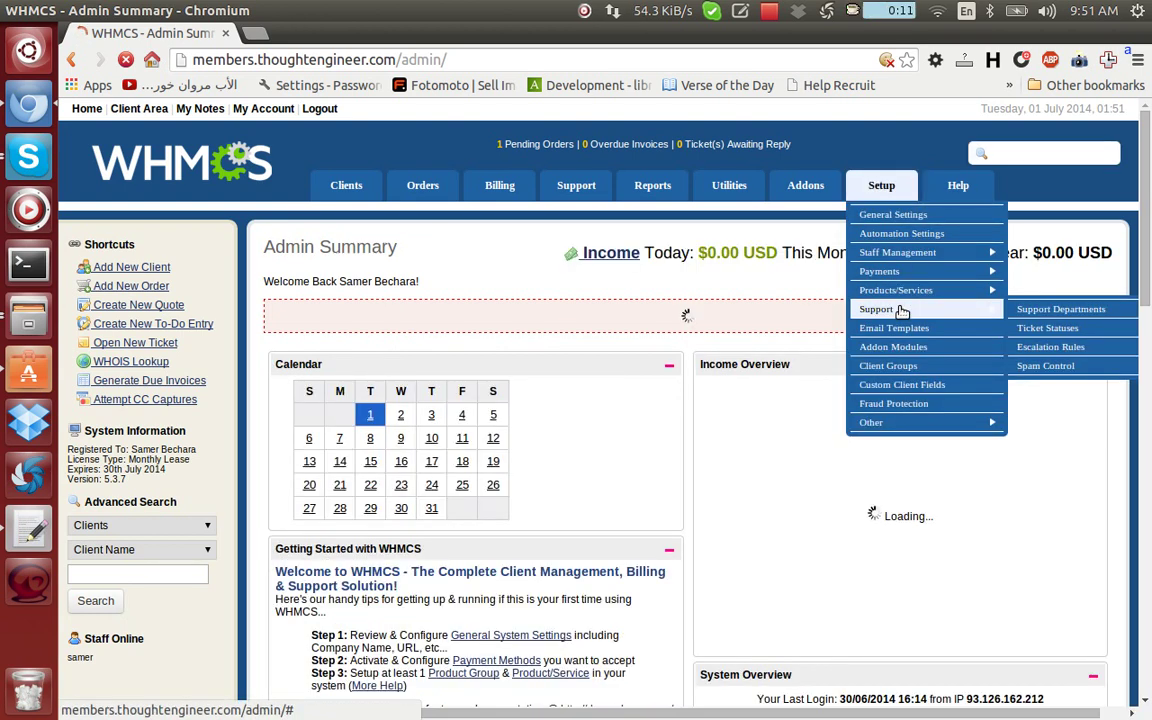
mouse_move(940, 290)
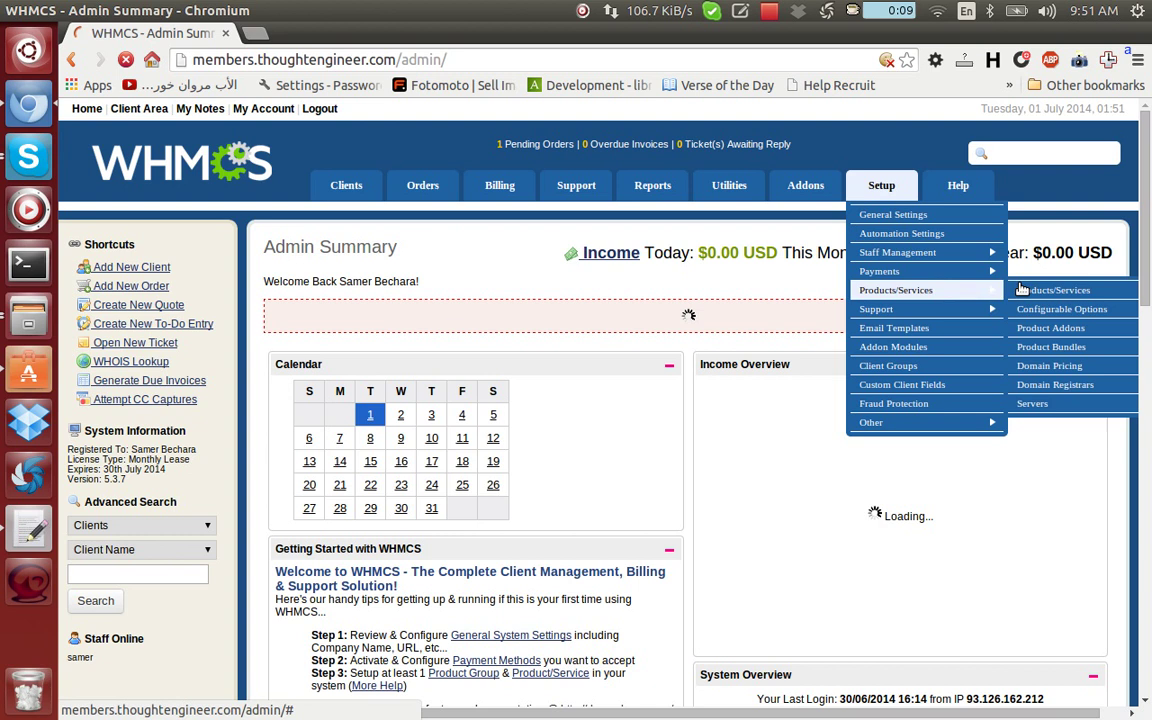
click(1036, 403)
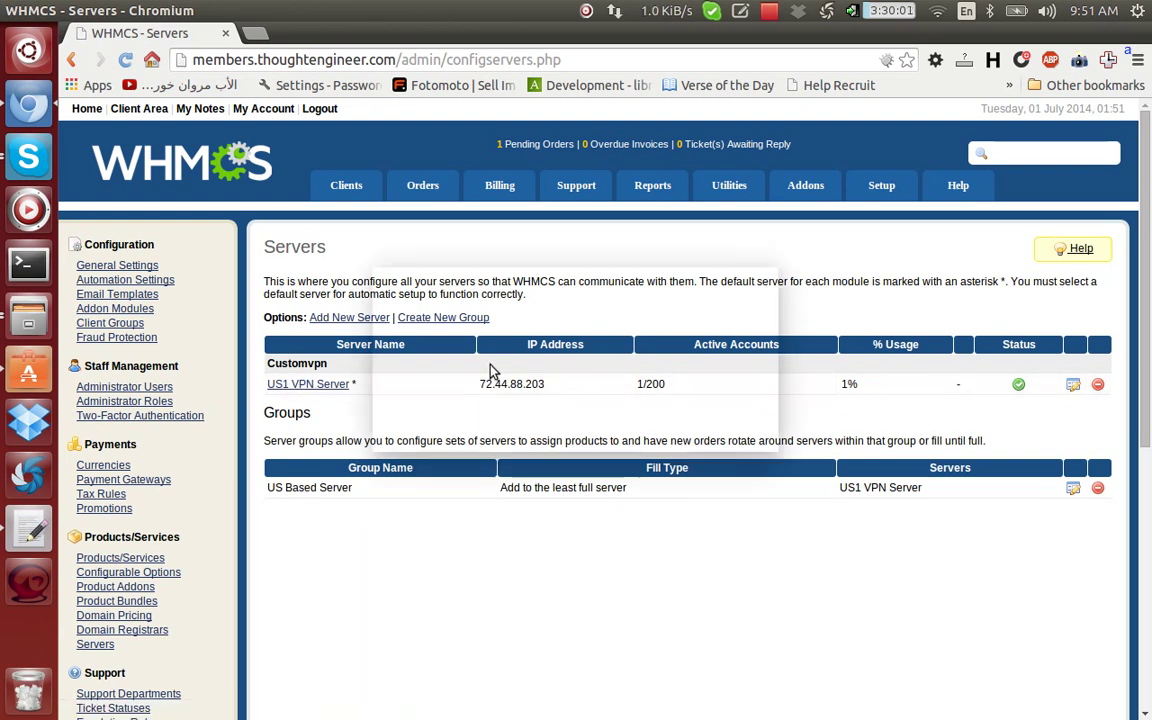
- Start a new server named US2 VPN Server with hostname thoughtengineer.com and IP address 72.44.88.203
click(647, 419)
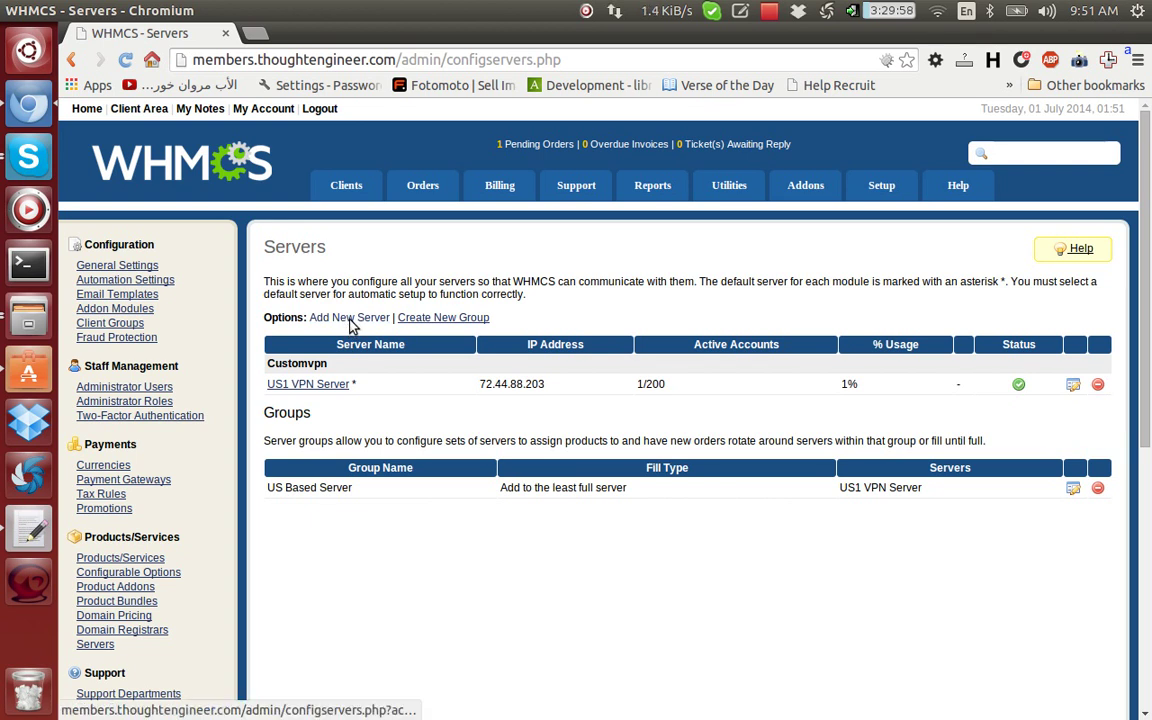
click(350, 318)
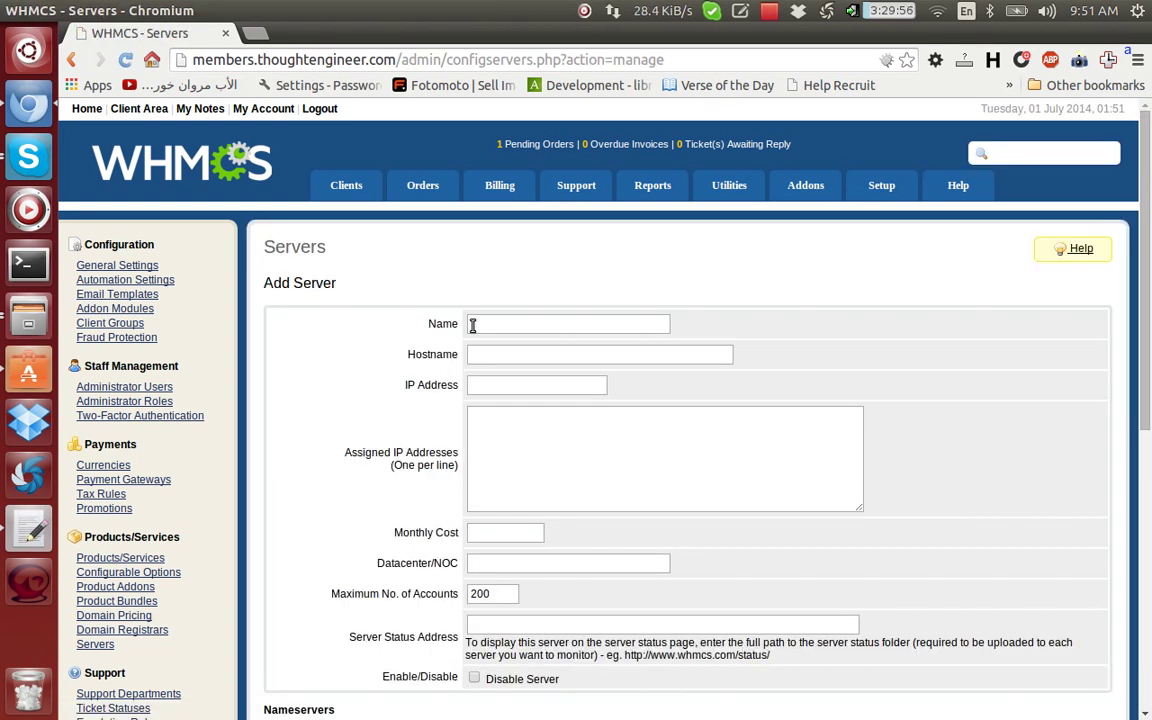
click(502, 328)
text(U)
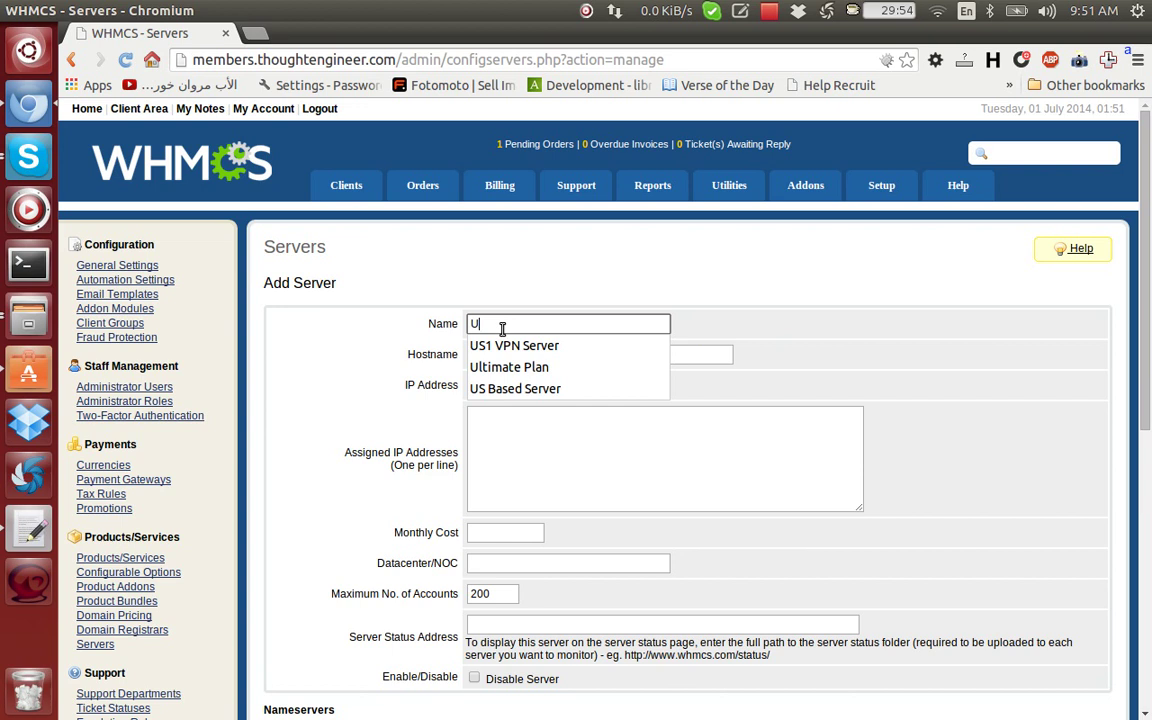
text(S2 VP)
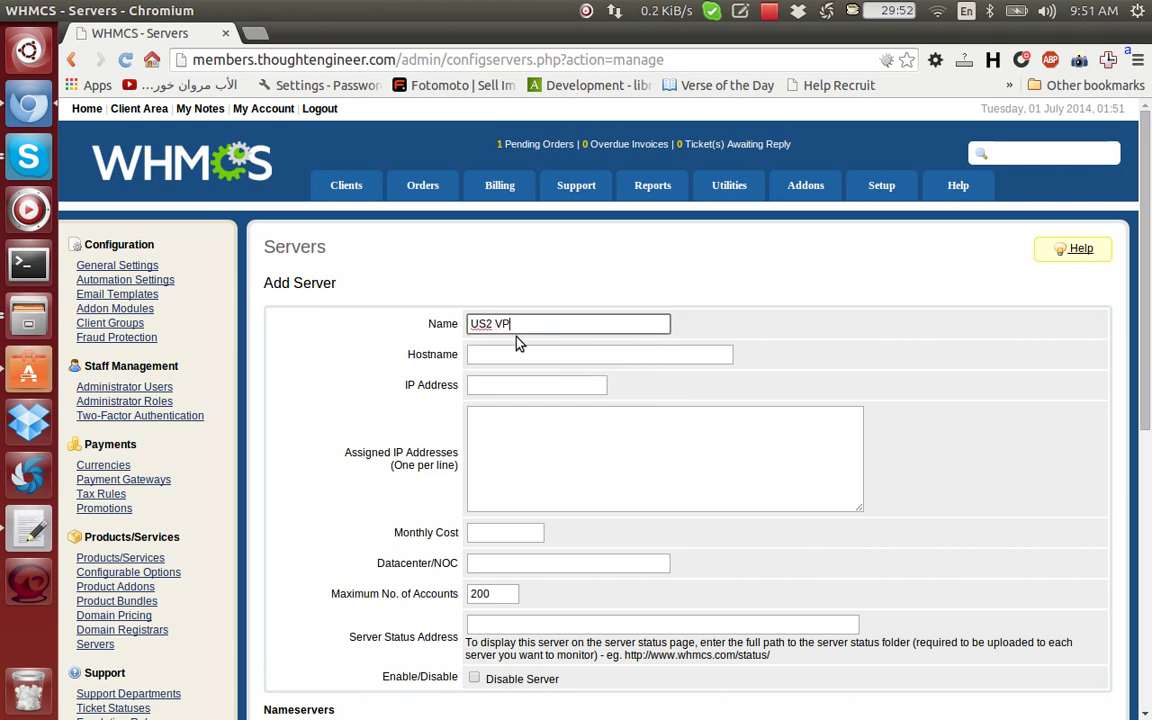
text(N Server)
key(Tab)
text(though)
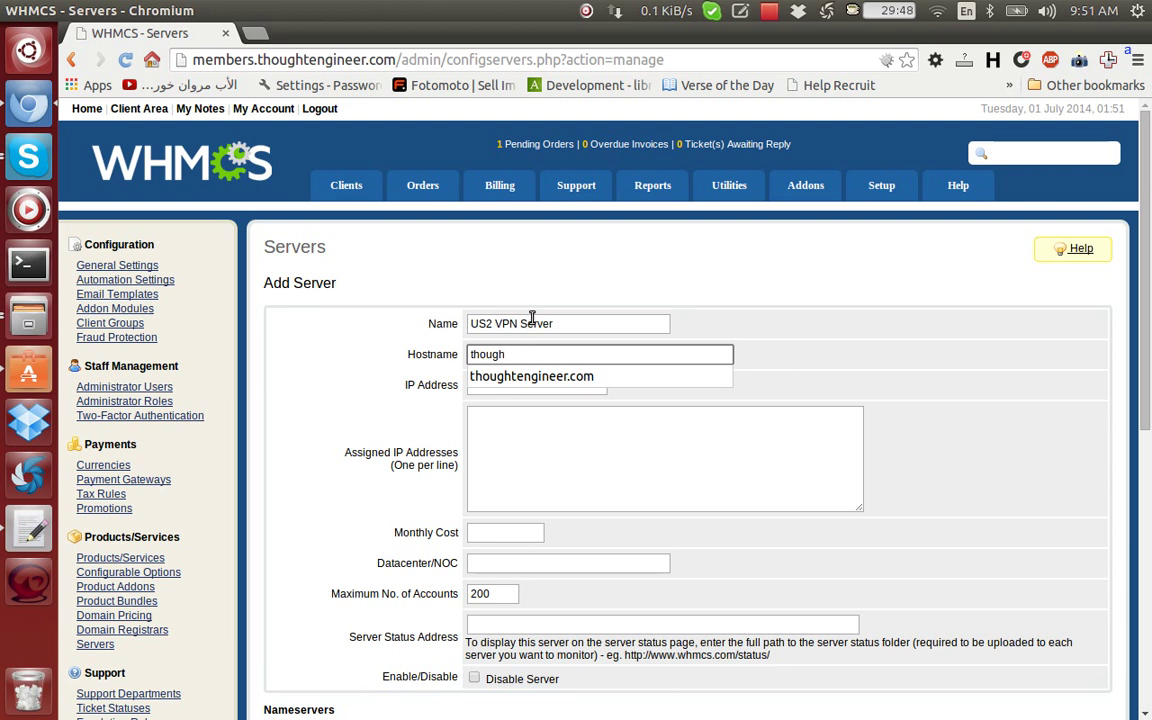
key(Down)
key(Tab)
text(72)
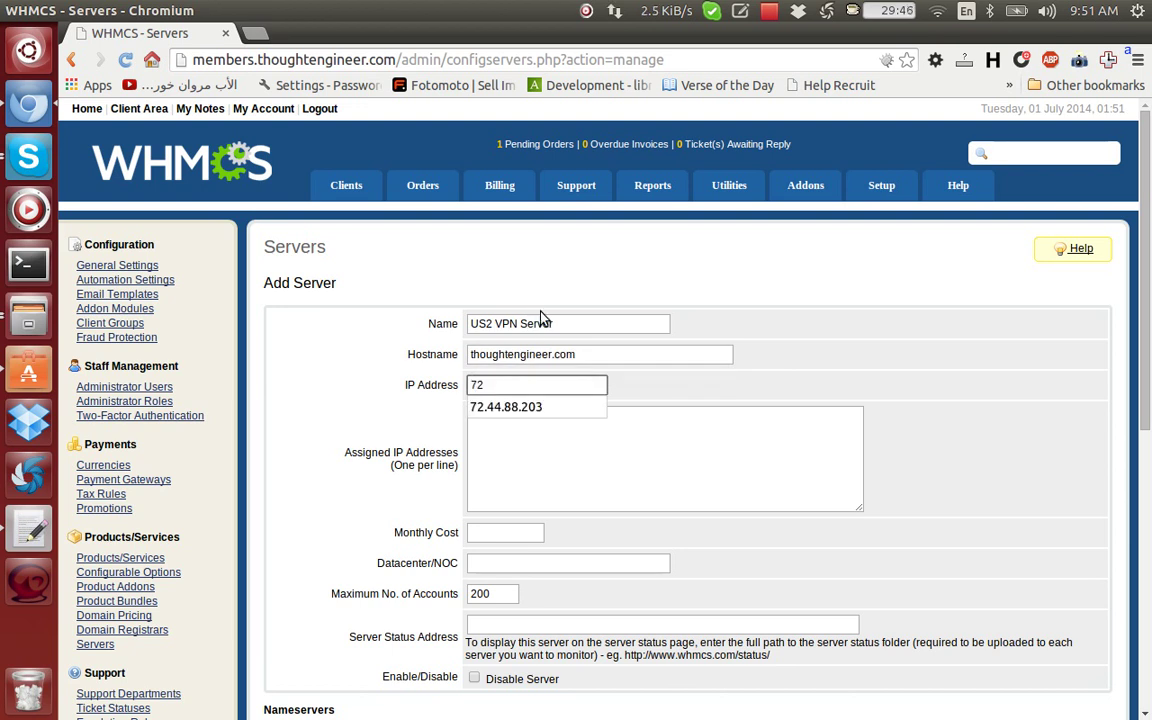
click(508, 406)
- Set the new server's type to Customvpn in its server details
scroll(483, 378, down, 5)
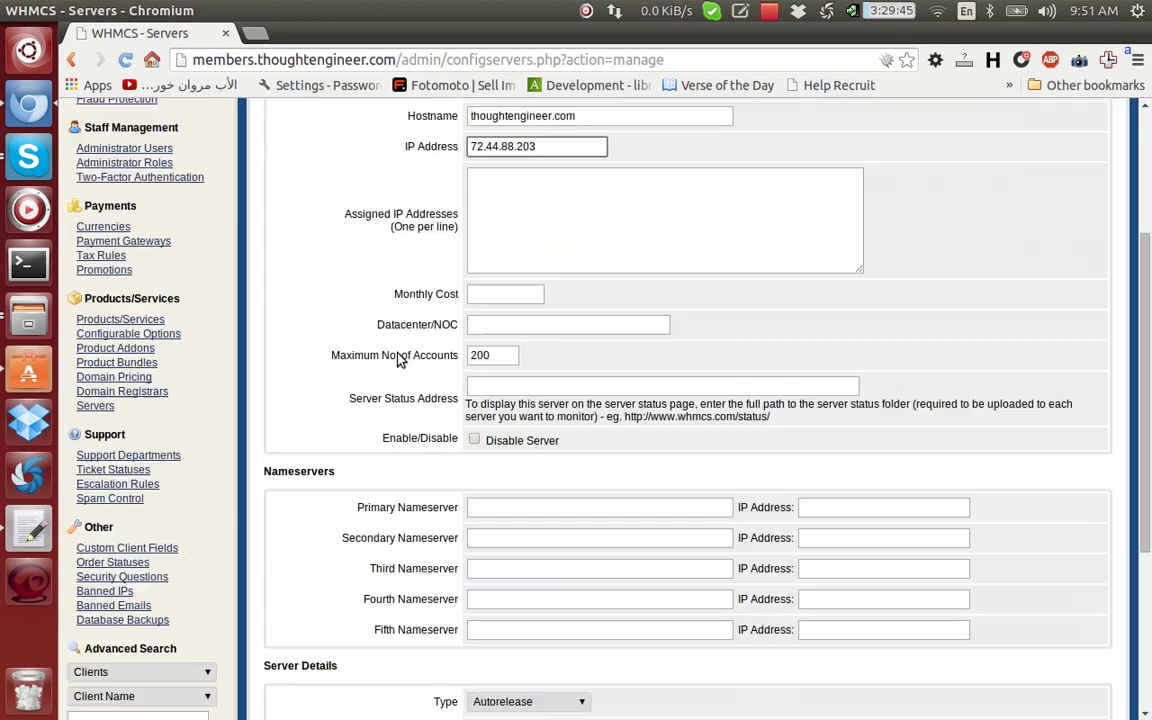
scroll(363, 350, down, 5)
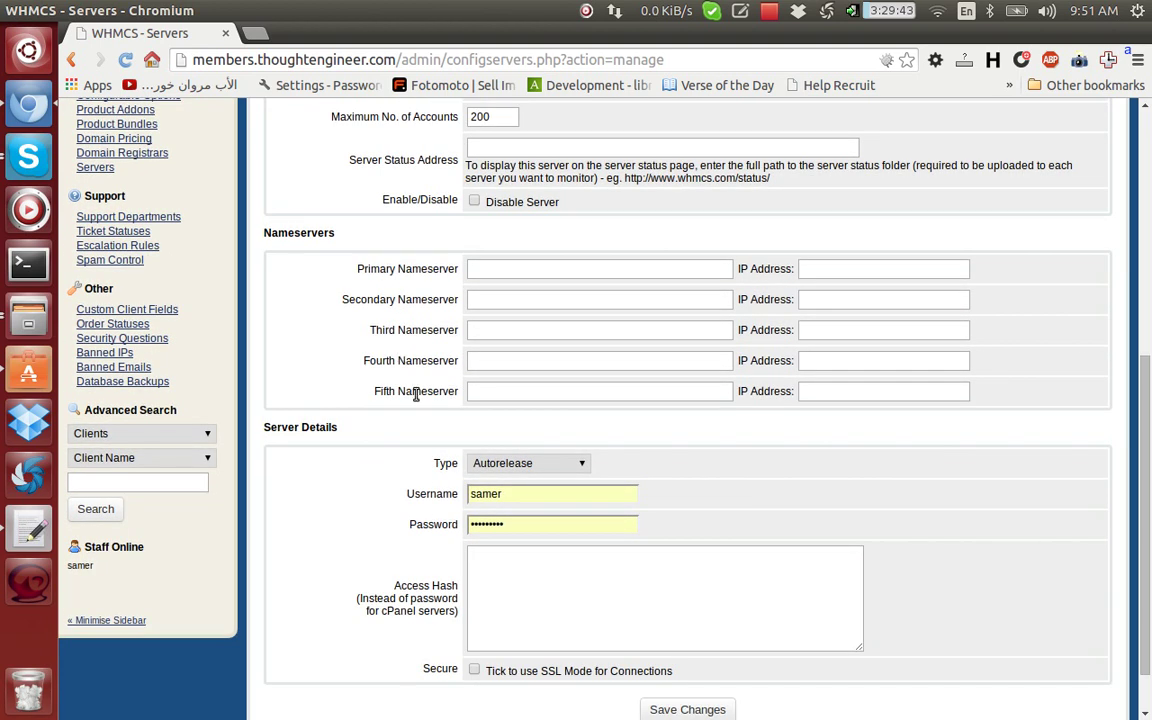
click(497, 470)
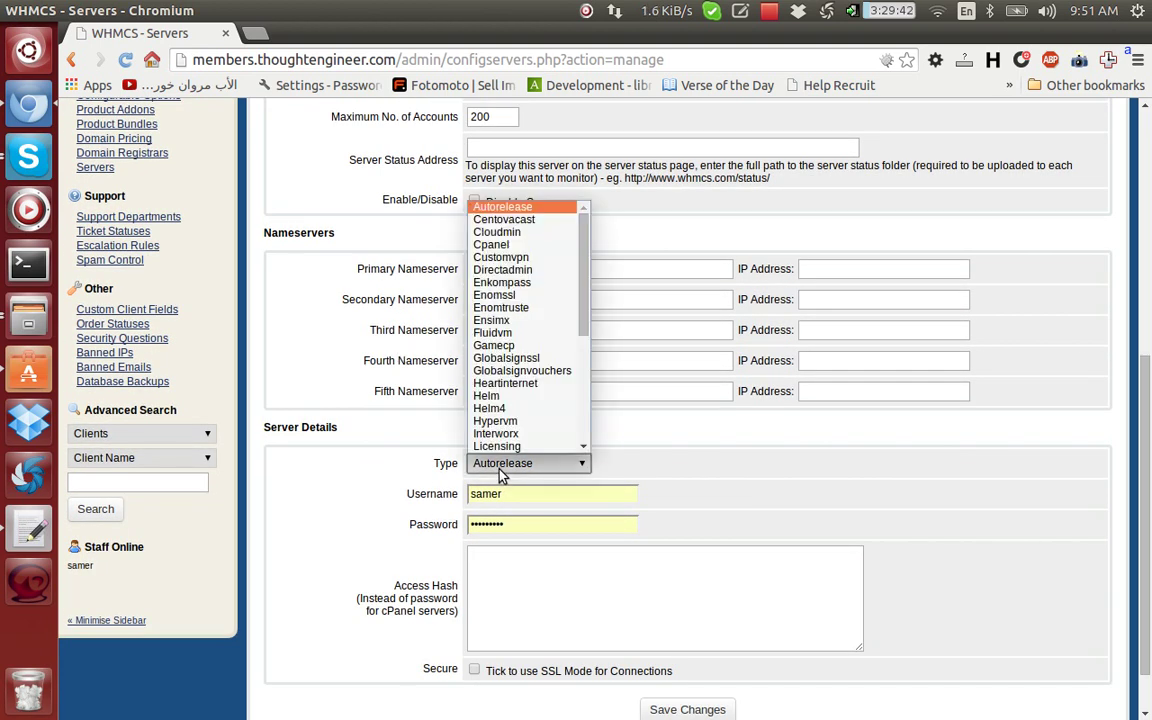
click(521, 257)
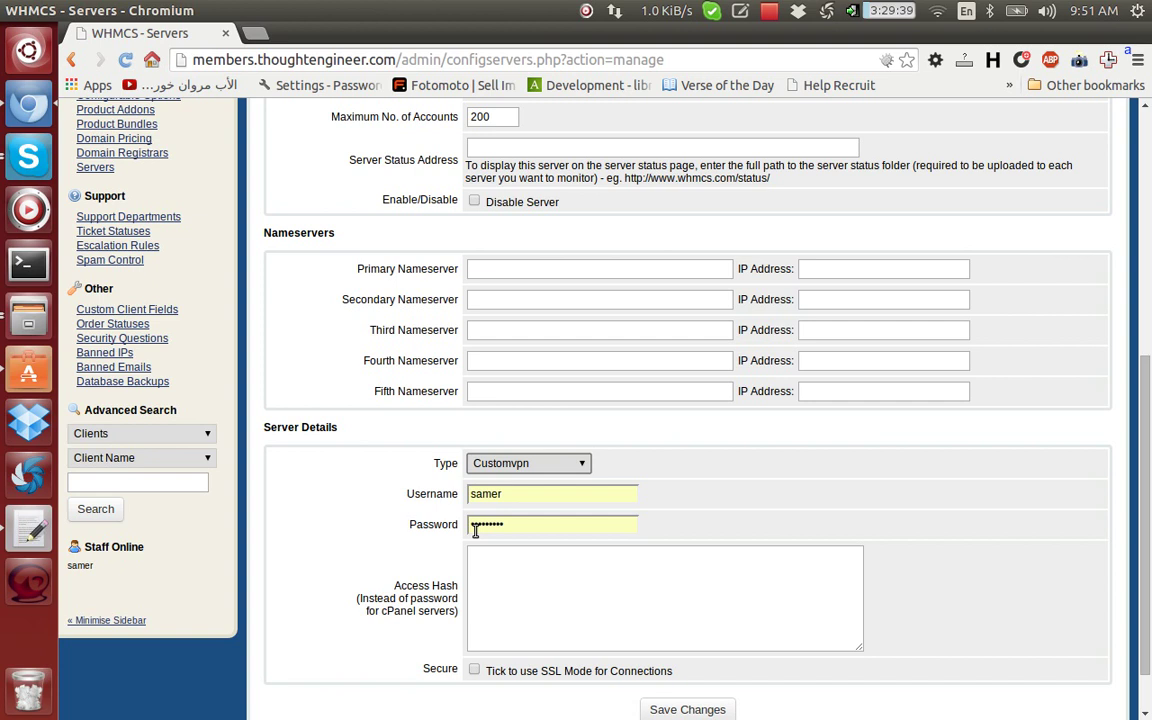
- Enter root as the server username, fill in the server password, and save the server without storing the password in the browser
double_click(515, 495)
text(root)
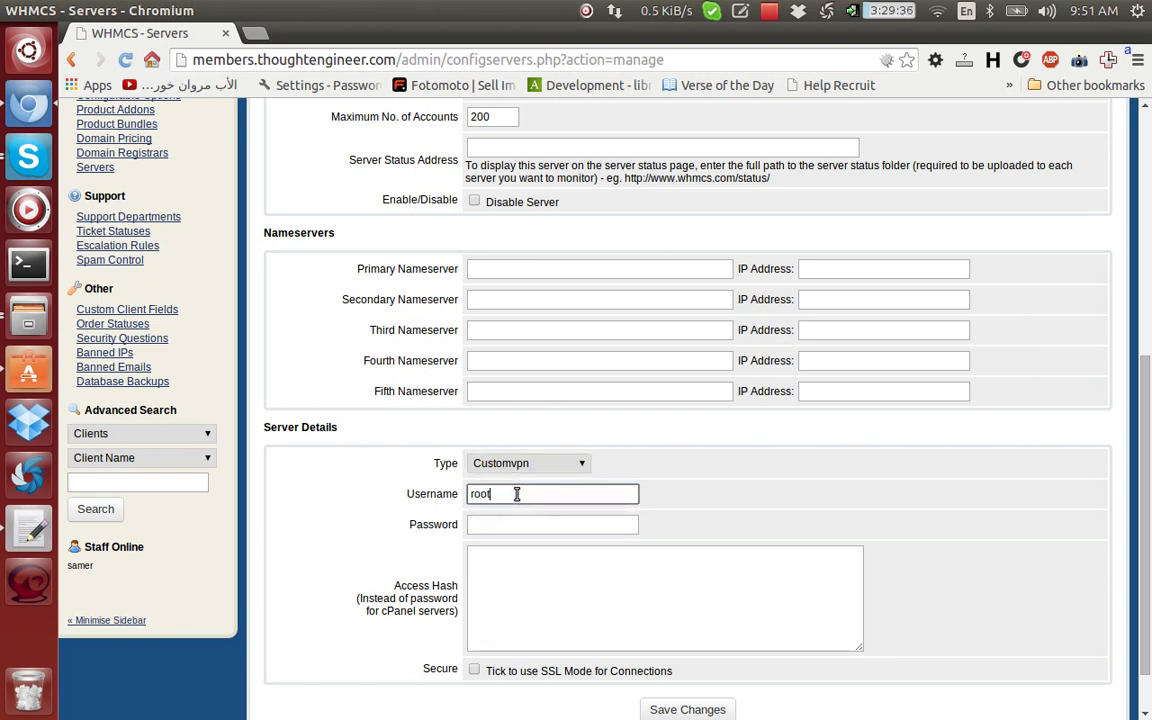
key(Tab)
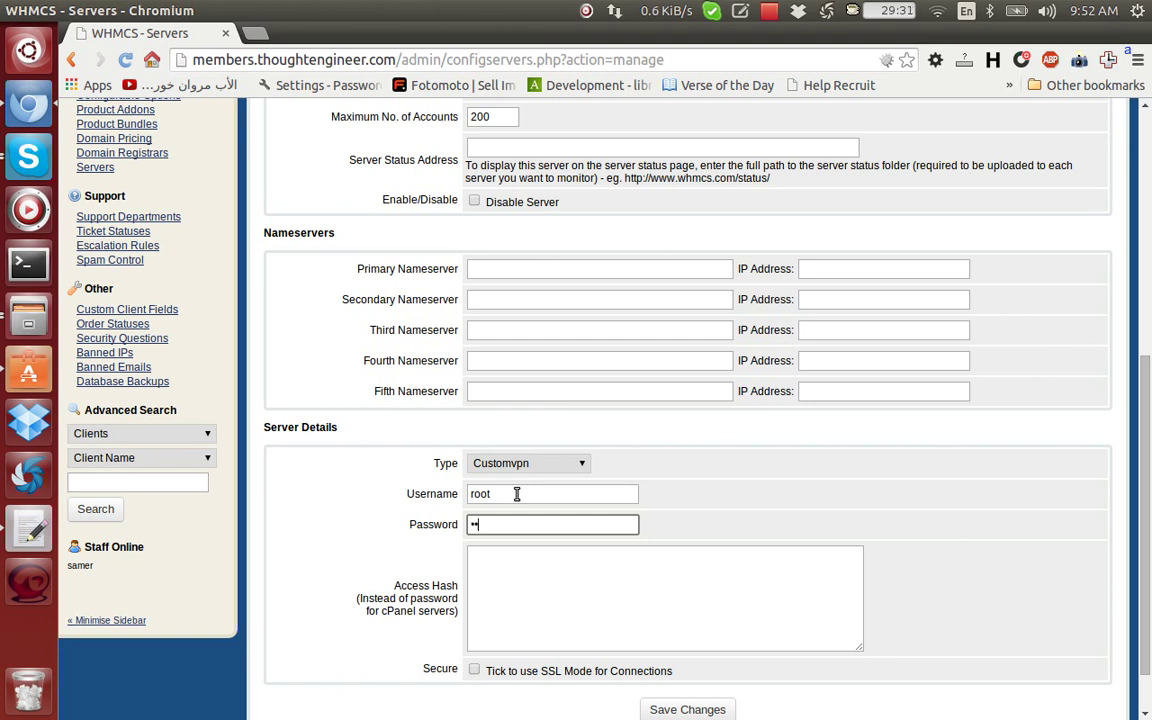
text(••••••••)
scroll(517, 500, down, 2)
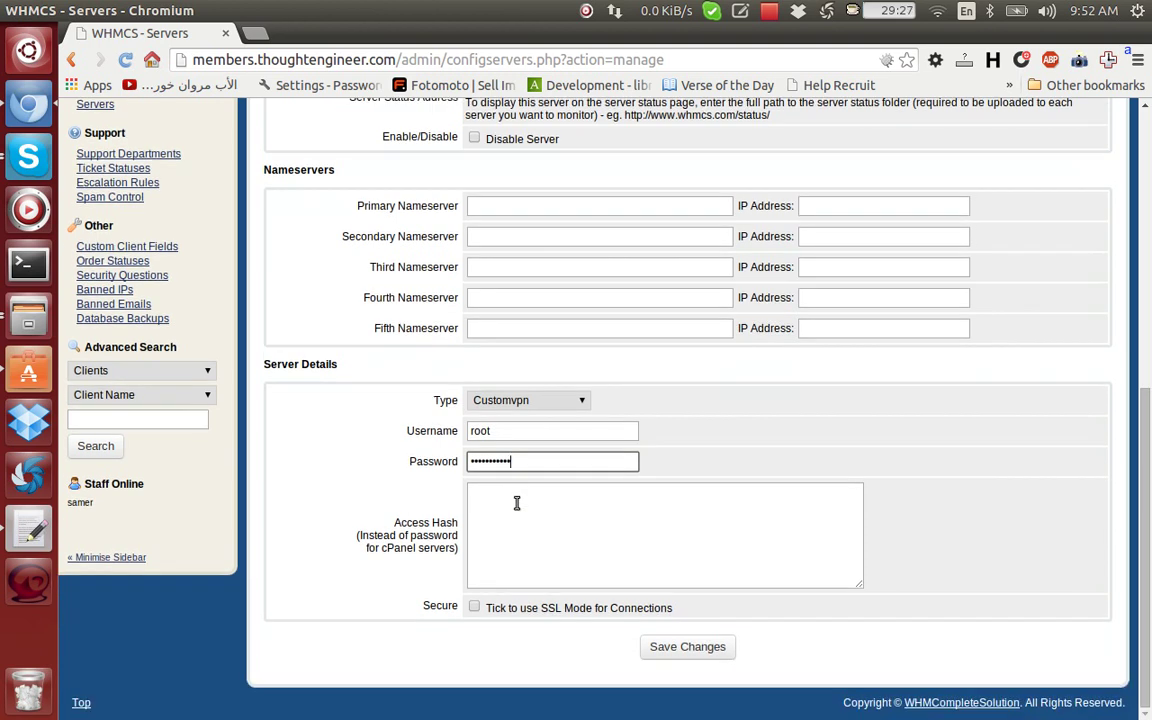
click(674, 646)
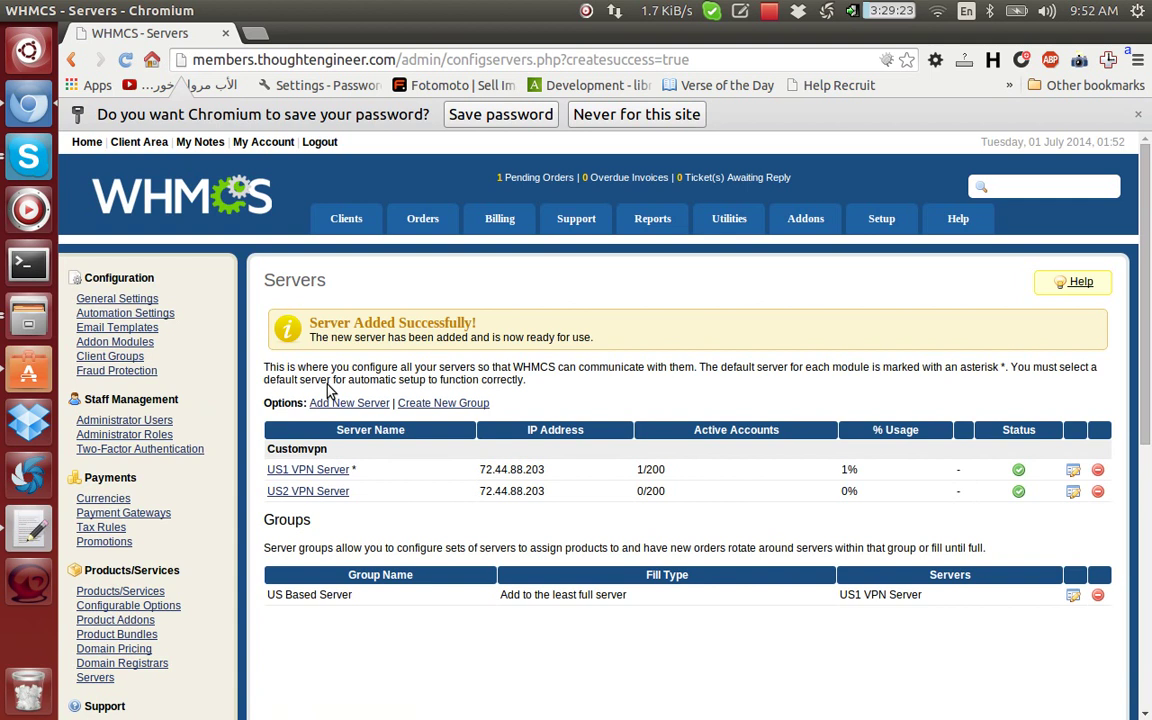
click(1140, 114)
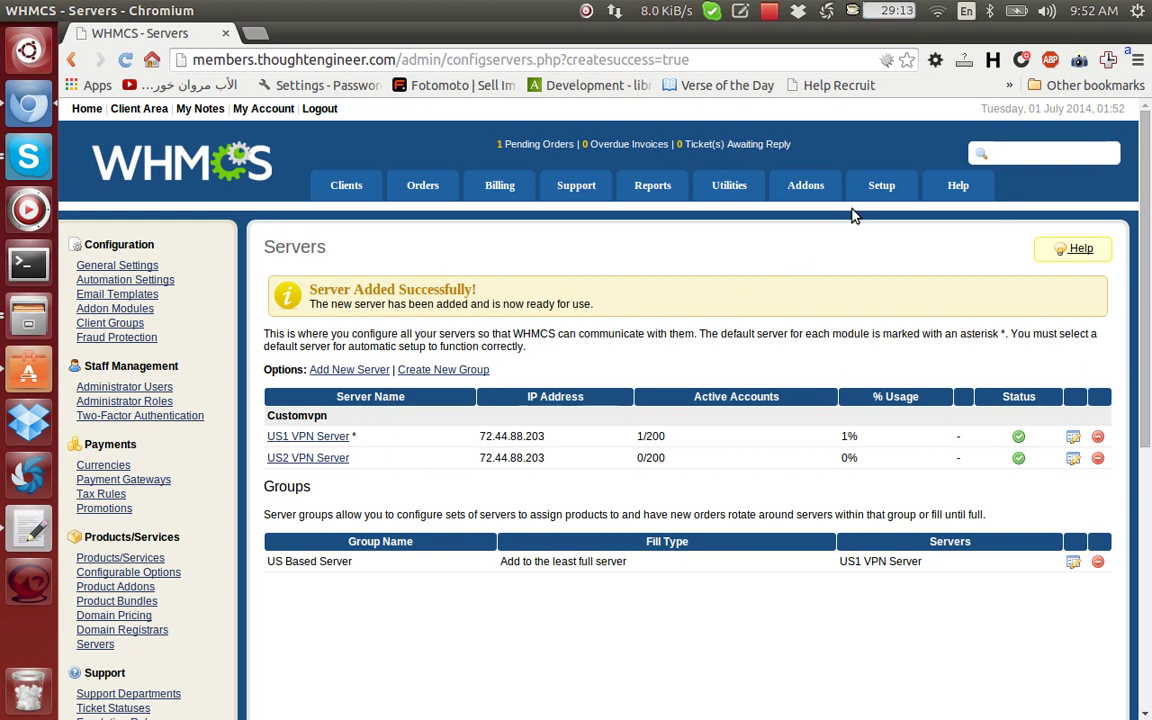
- Create a new product of type Hosting Account in the VPN Accounts group, named Medium VPN Plan
mouse_move(878, 188)
mouse_move(902, 290)
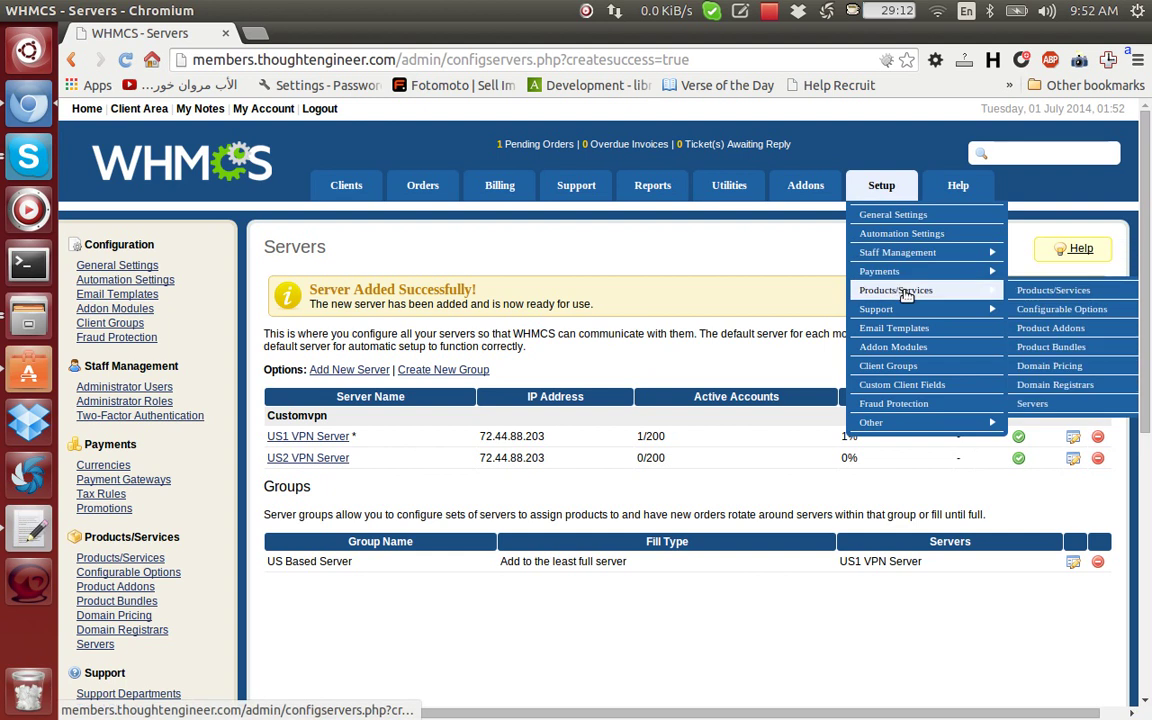
click(1050, 291)
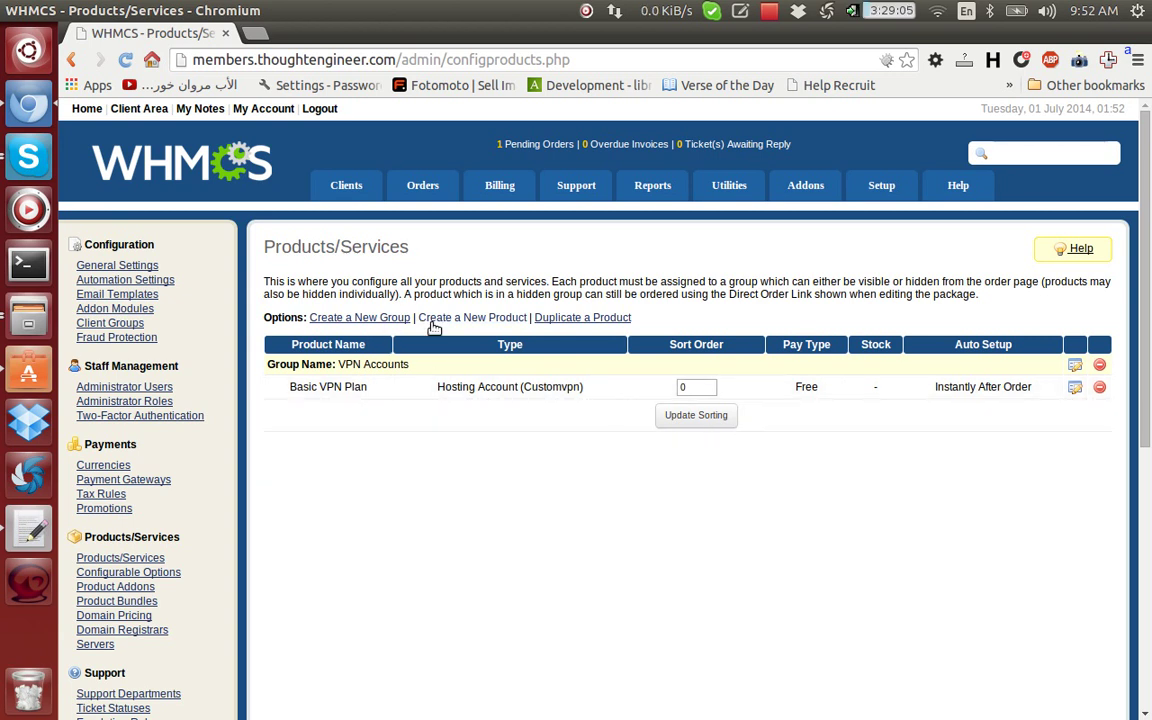
click(478, 318)
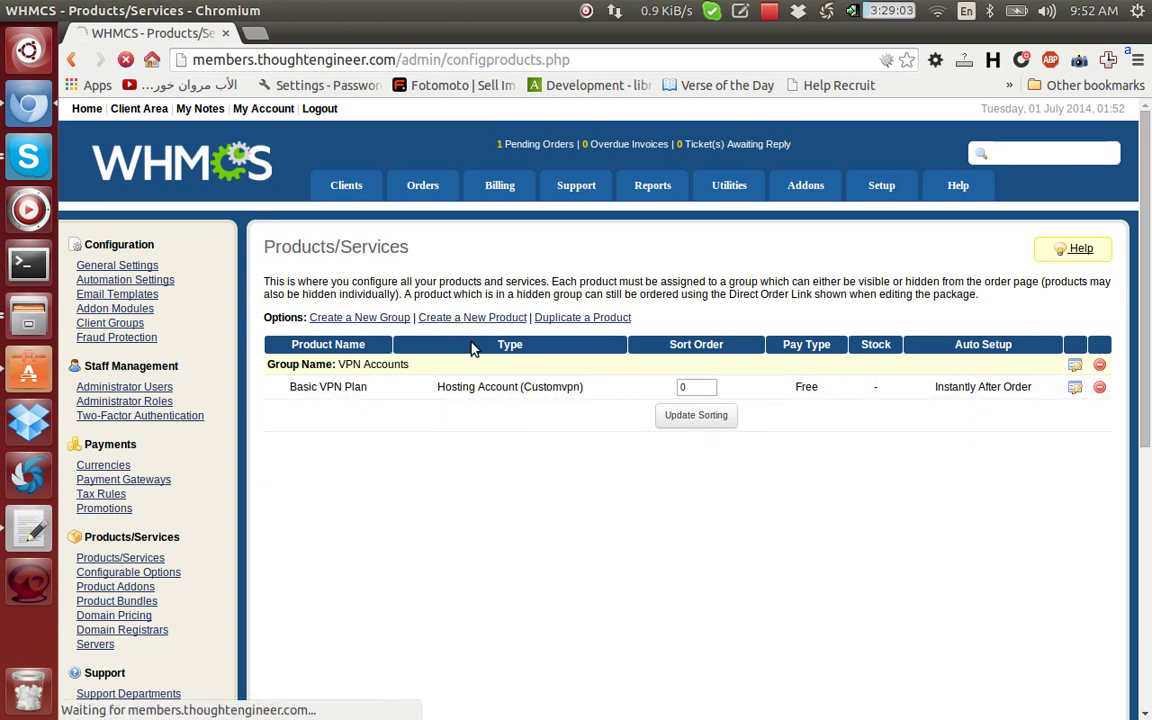
click(466, 330)
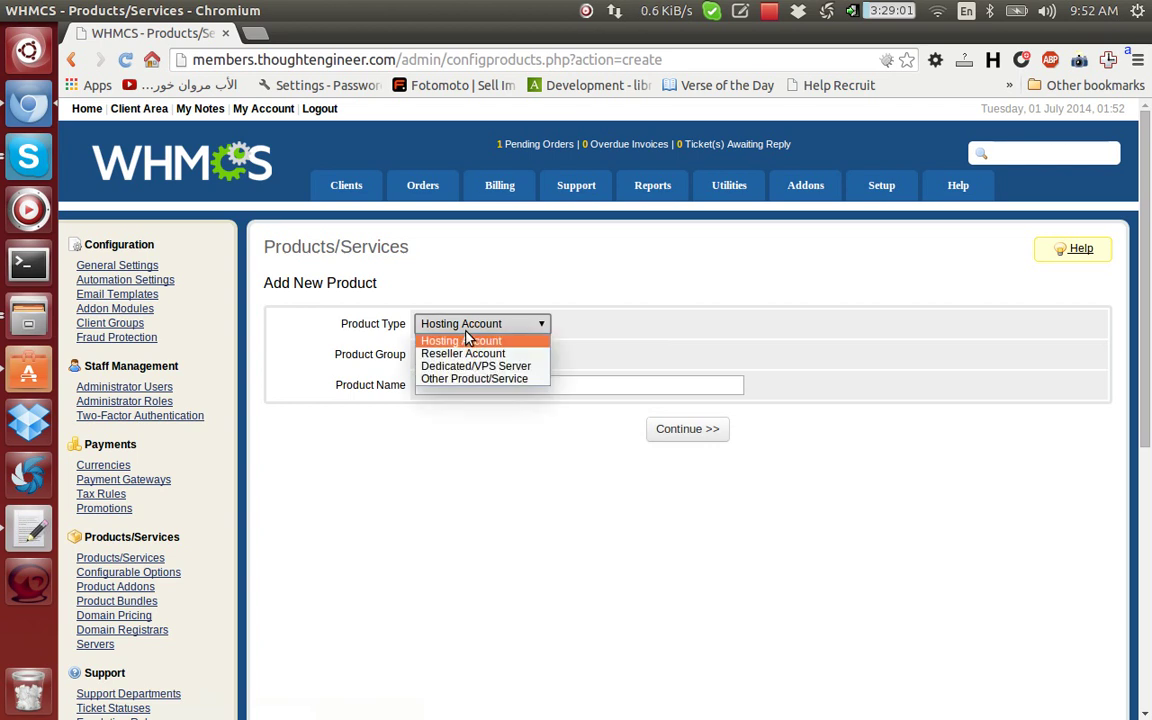
click(466, 340)
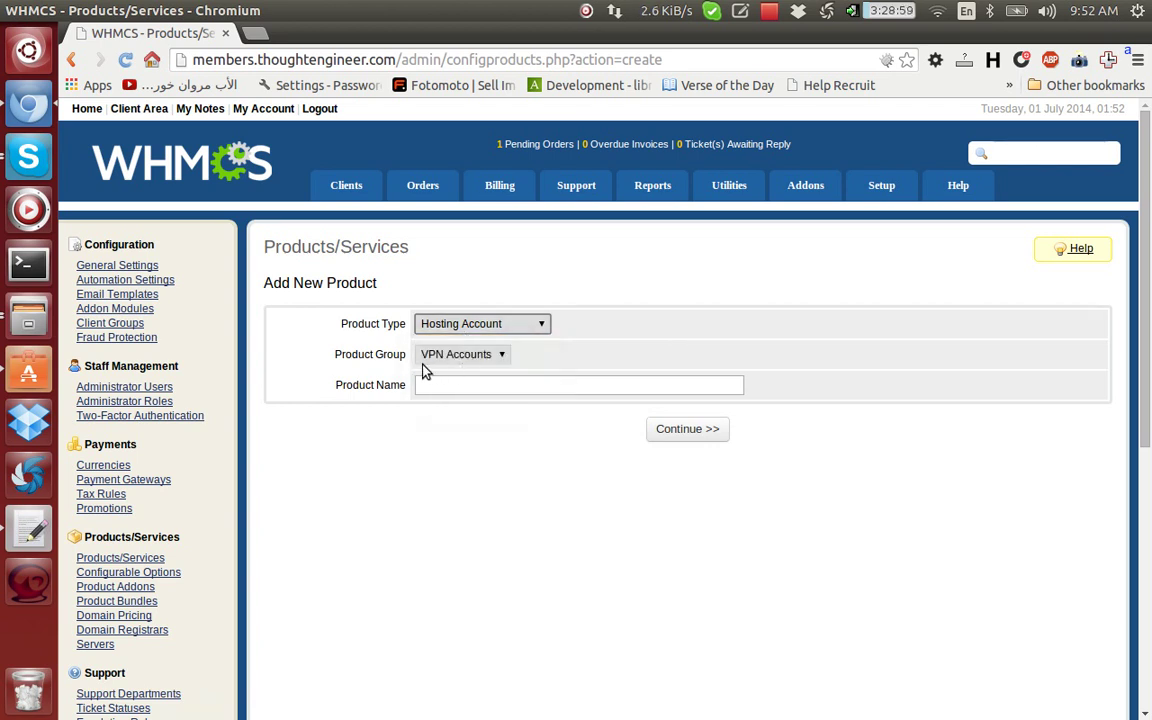
click(450, 392)
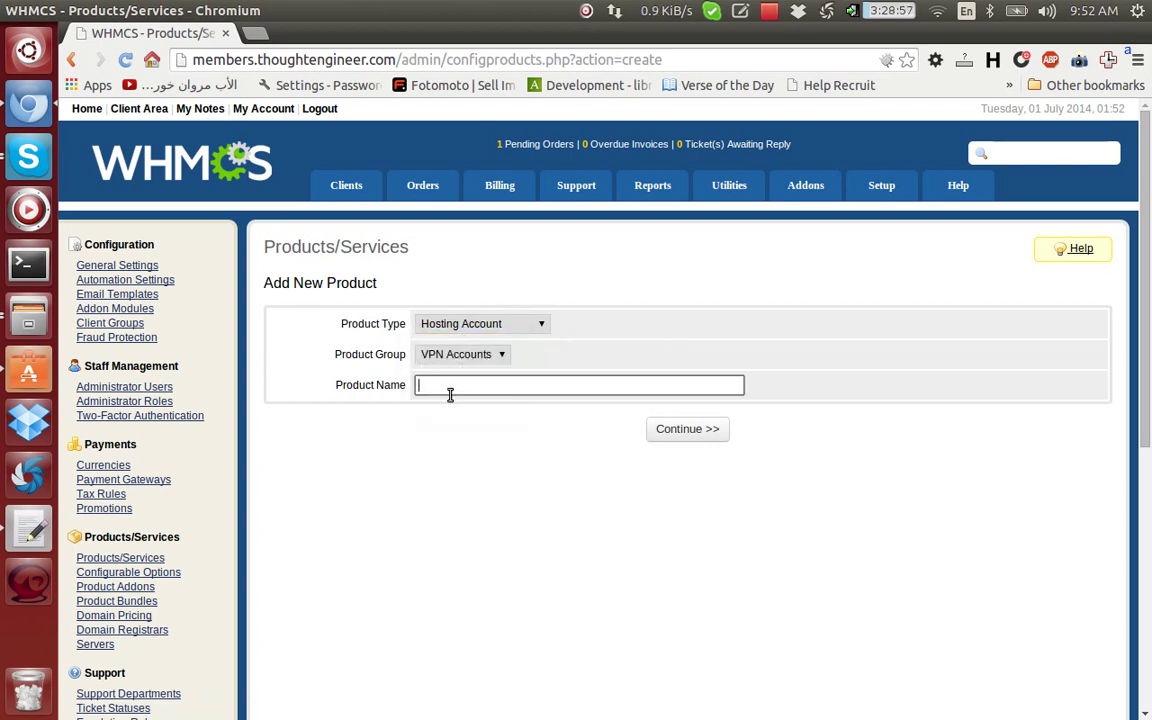
text(Medium VPN Plan)
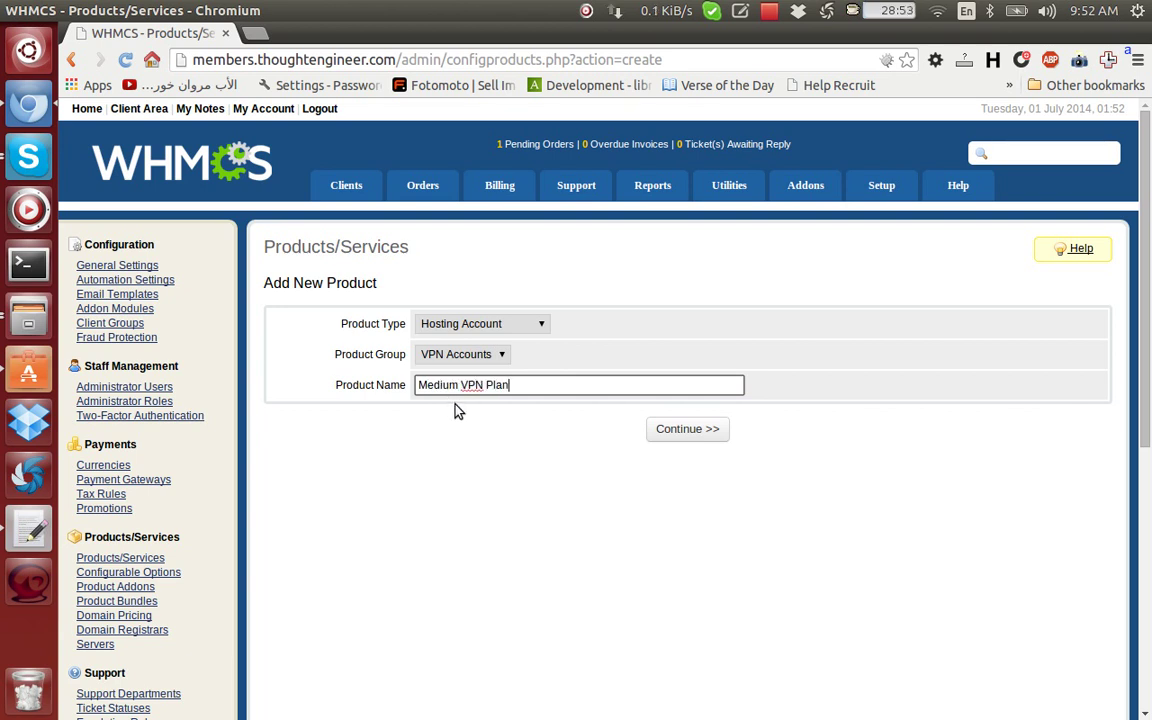
click(660, 430)
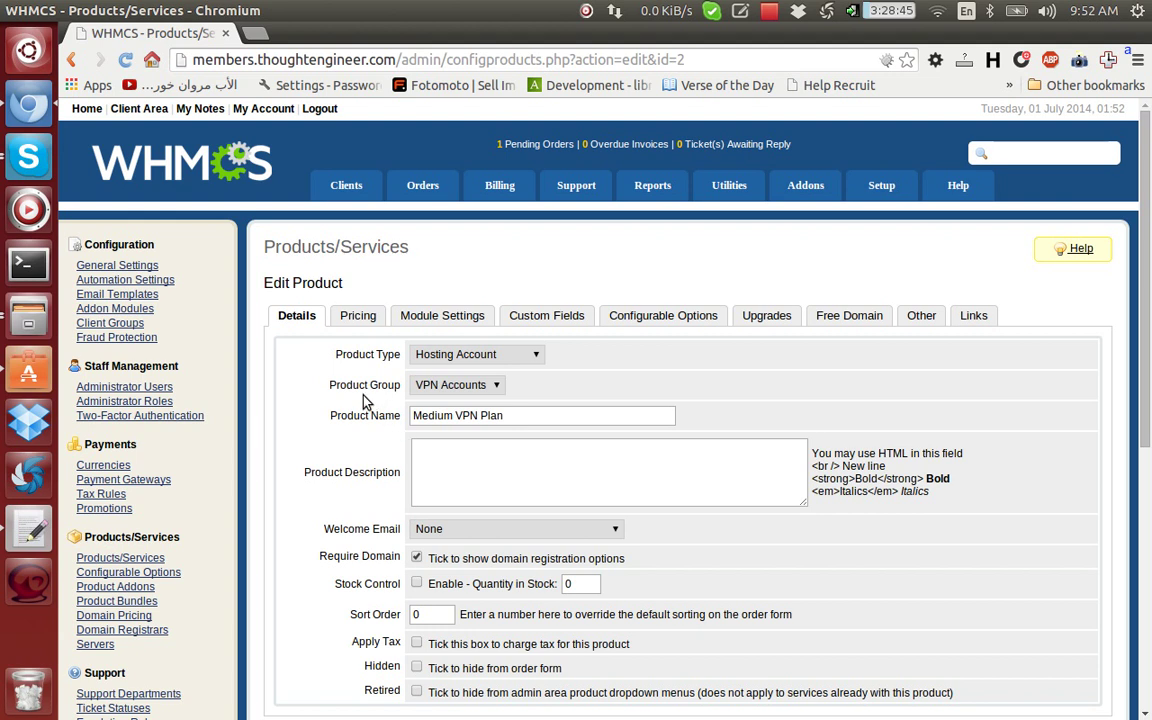
- Set the Medium VPN Plan's provisioning module to Customvpn
scroll(365, 399, down, 2)
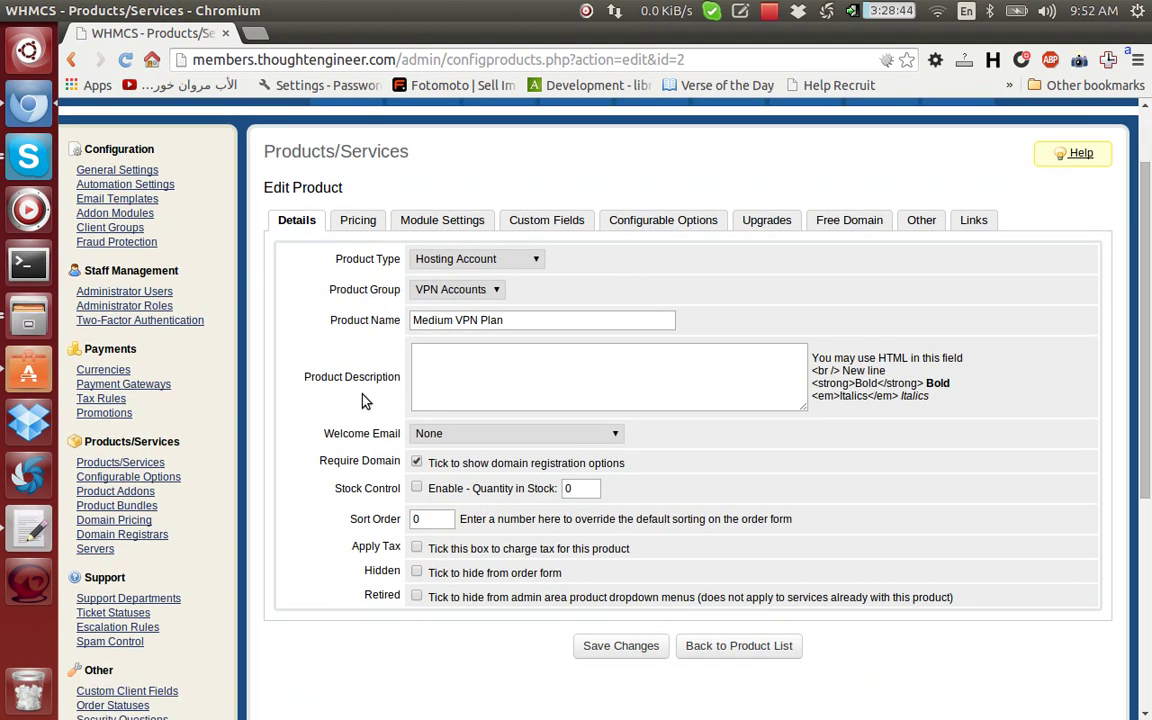
click(422, 219)
click(432, 258)
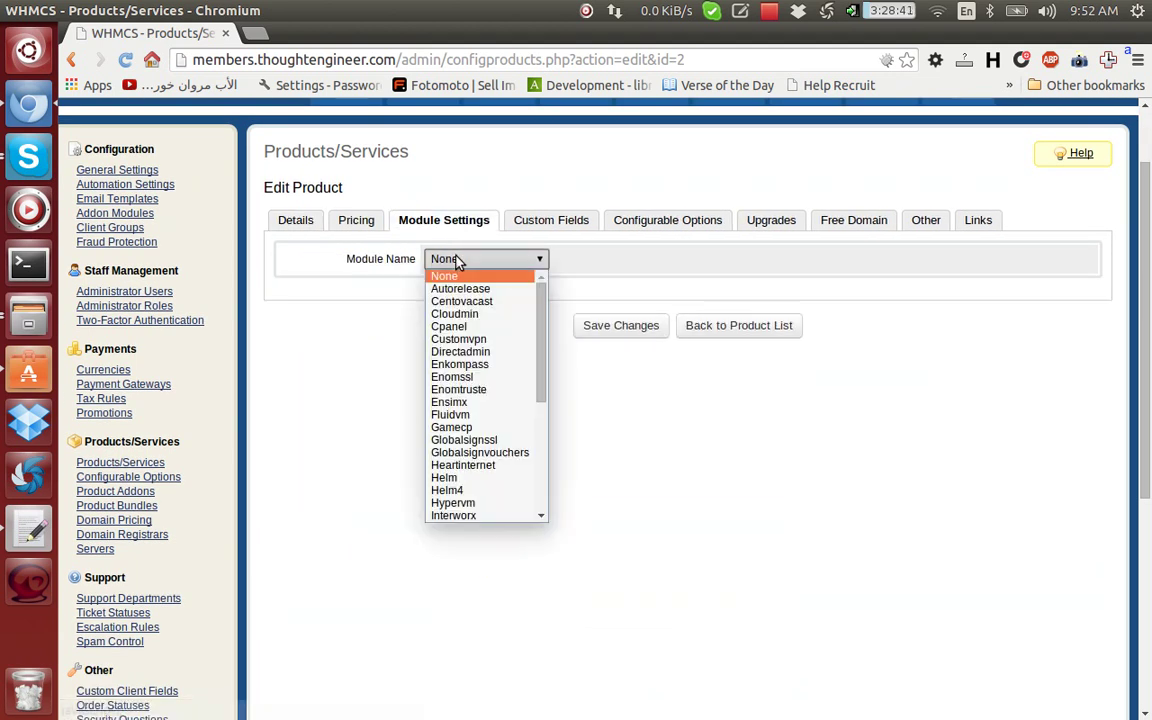
click(449, 326)
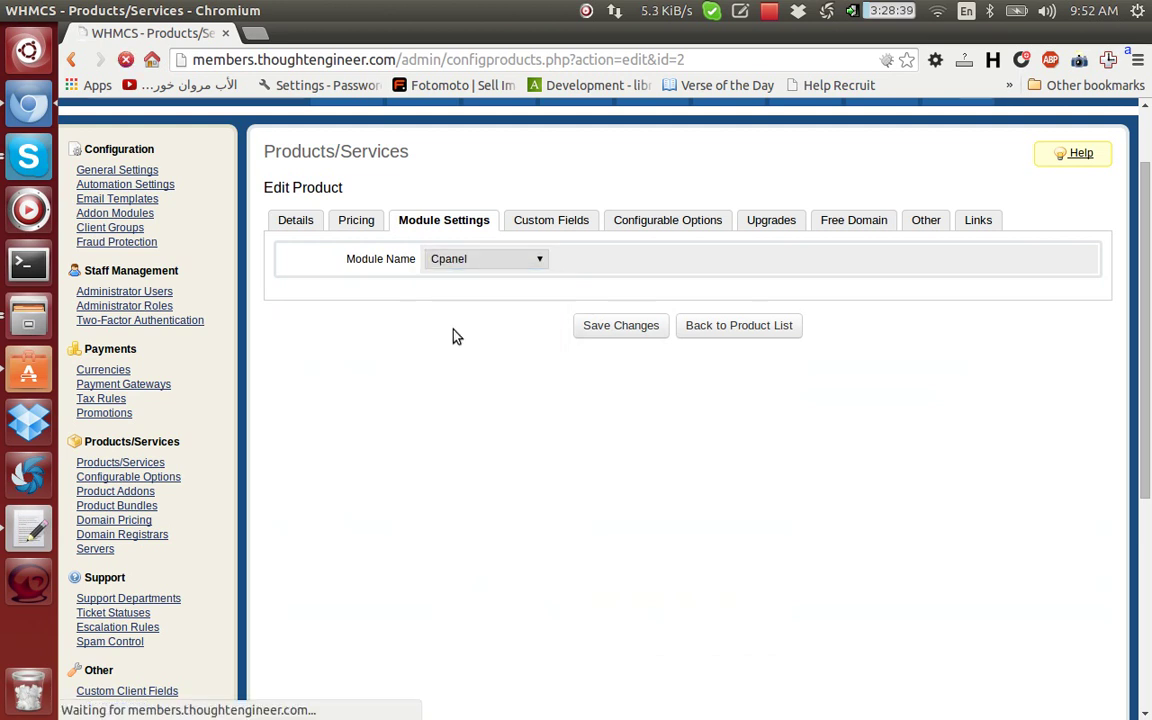
click(458, 262)
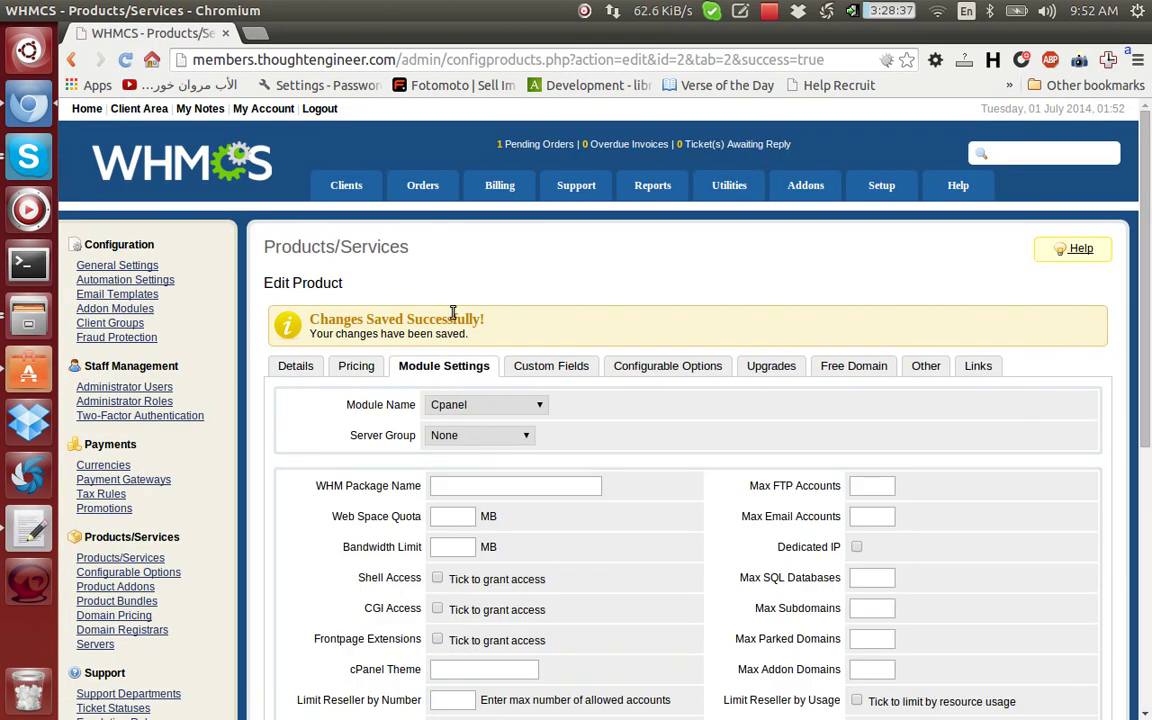
click(463, 403)
click(463, 485)
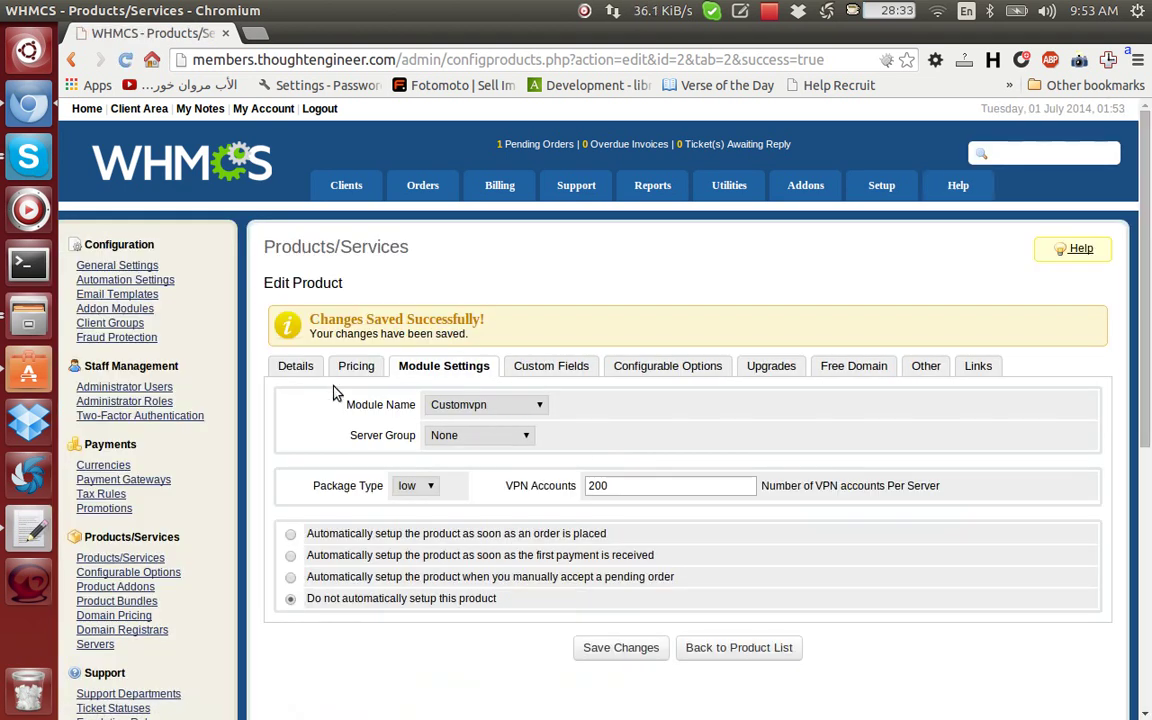
- Assign the Medium VPN Plan to the US Based Server group, with package type low and 200 VPN accounts, and save the changes
scroll(325, 387, down, 2)
click(453, 341)
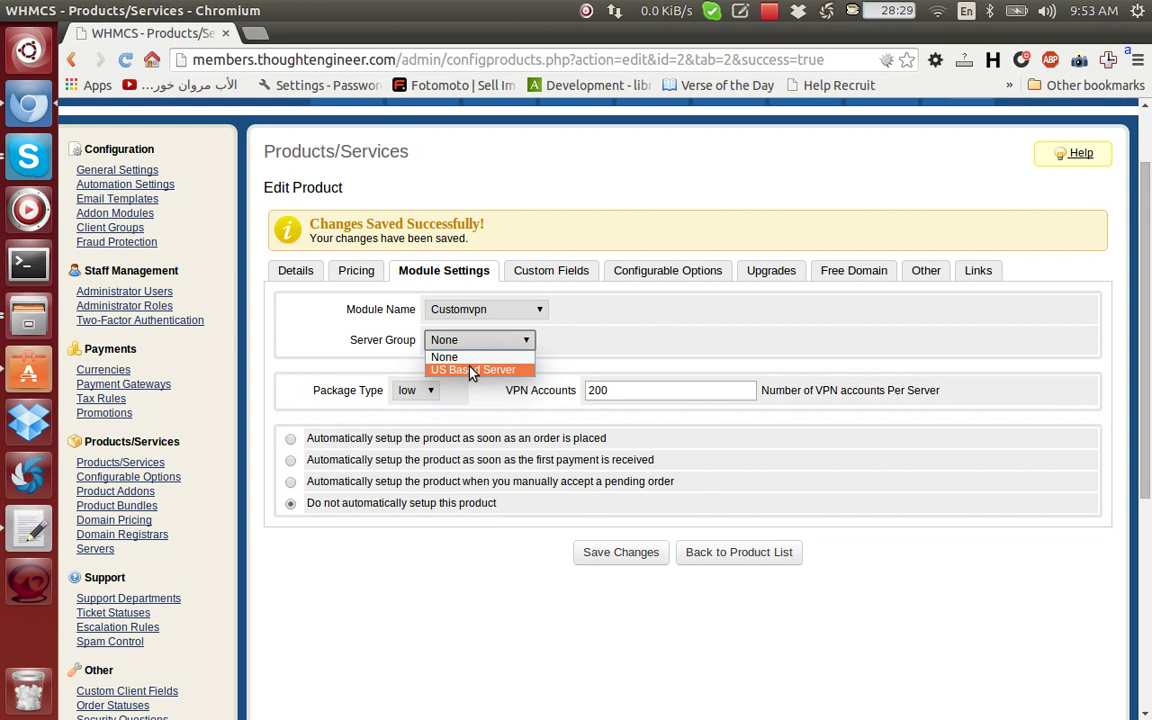
click(472, 370)
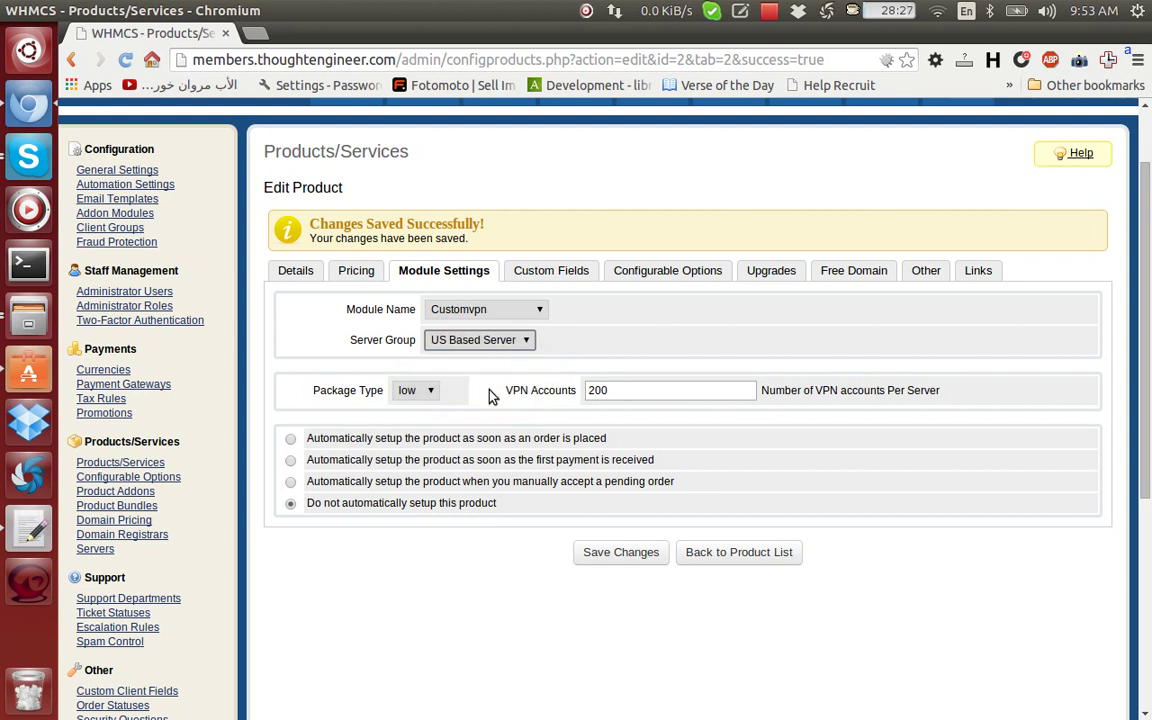
click(416, 391)
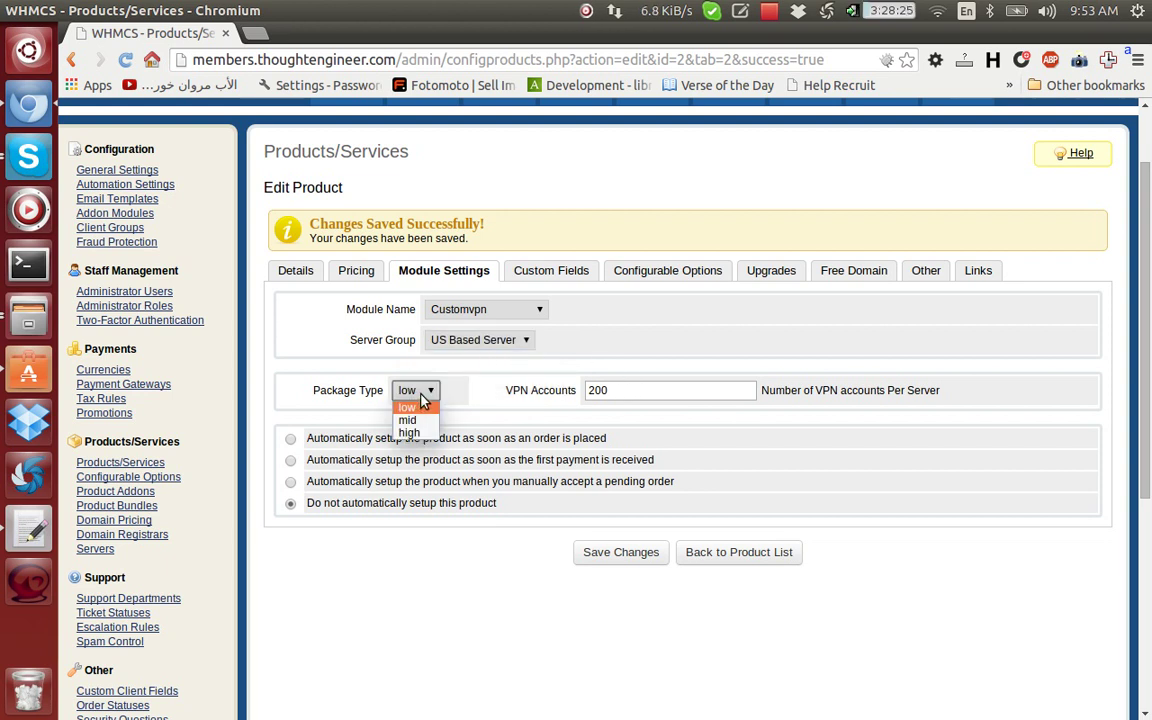
click(419, 404)
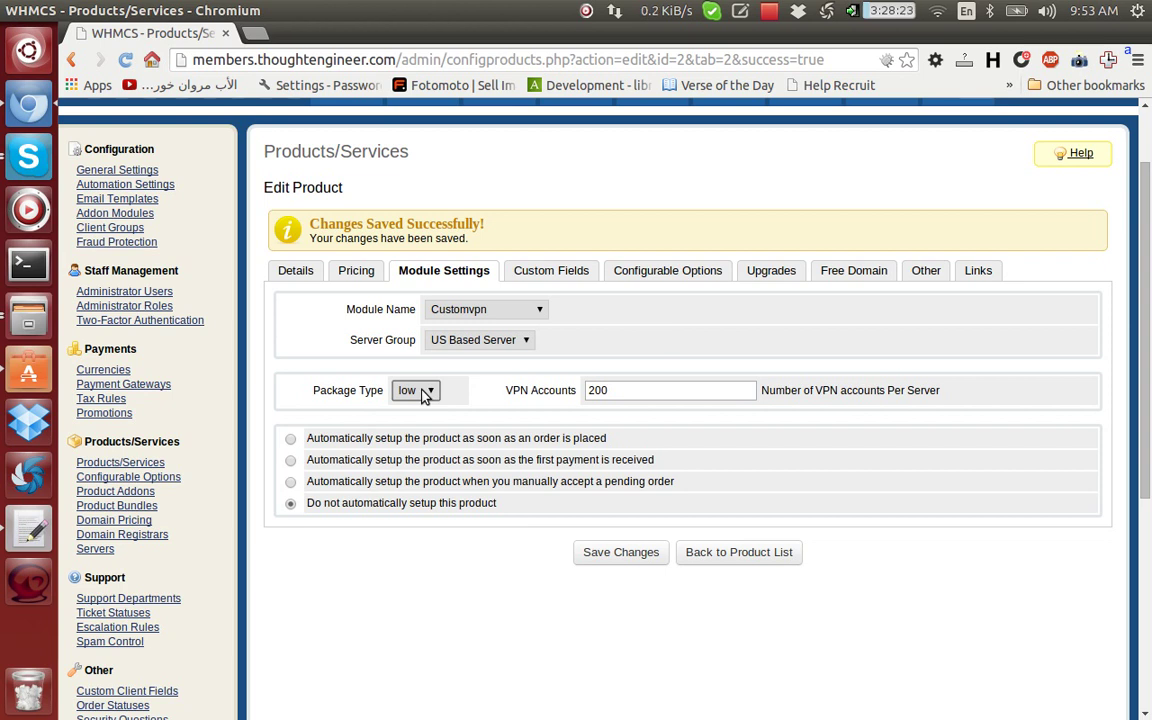
click(423, 393)
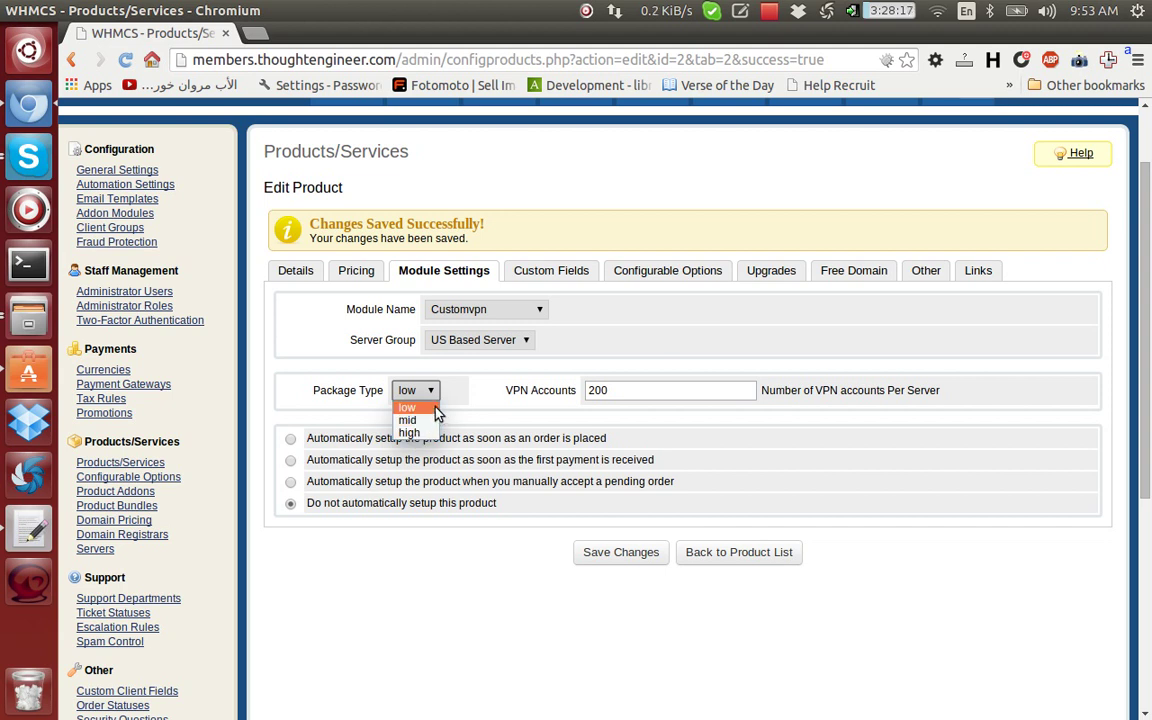
click(436, 409)
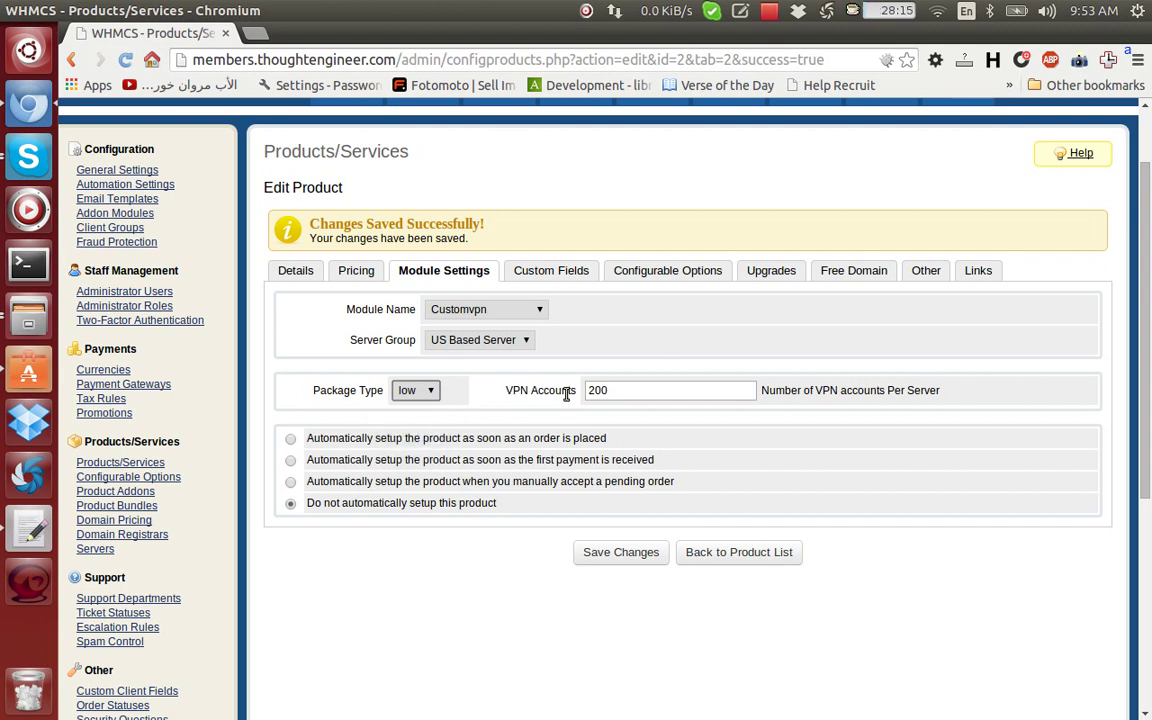
click(628, 390)
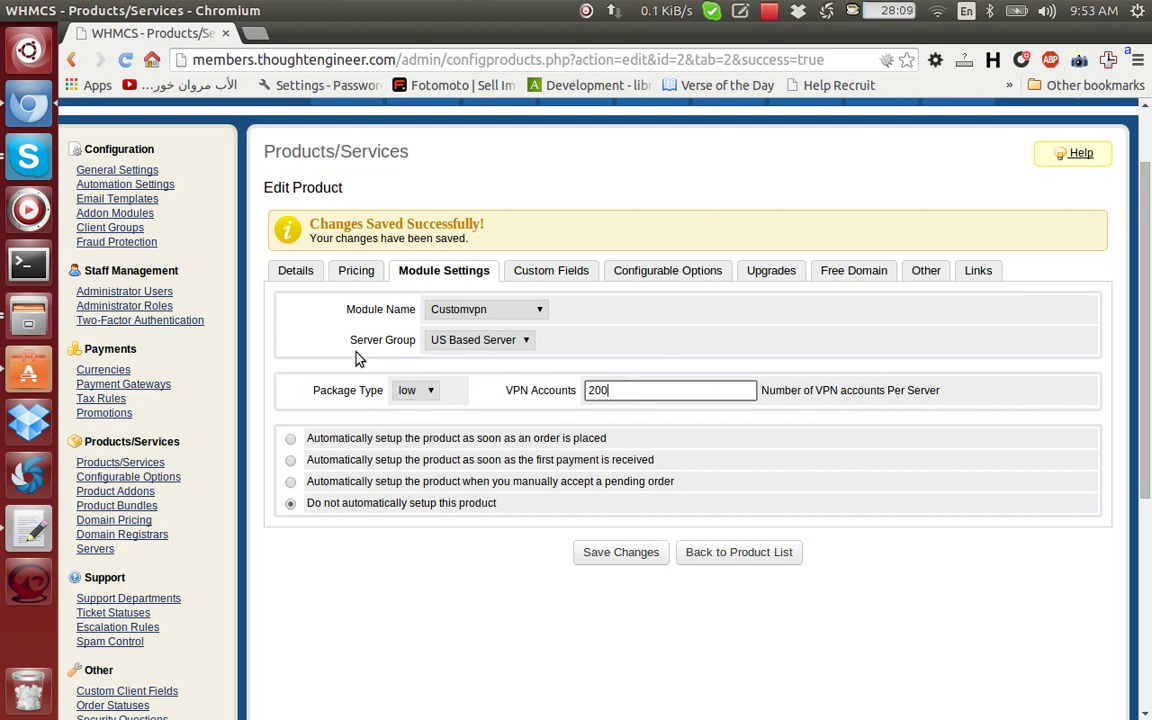
scroll(320, 356, down, 2)
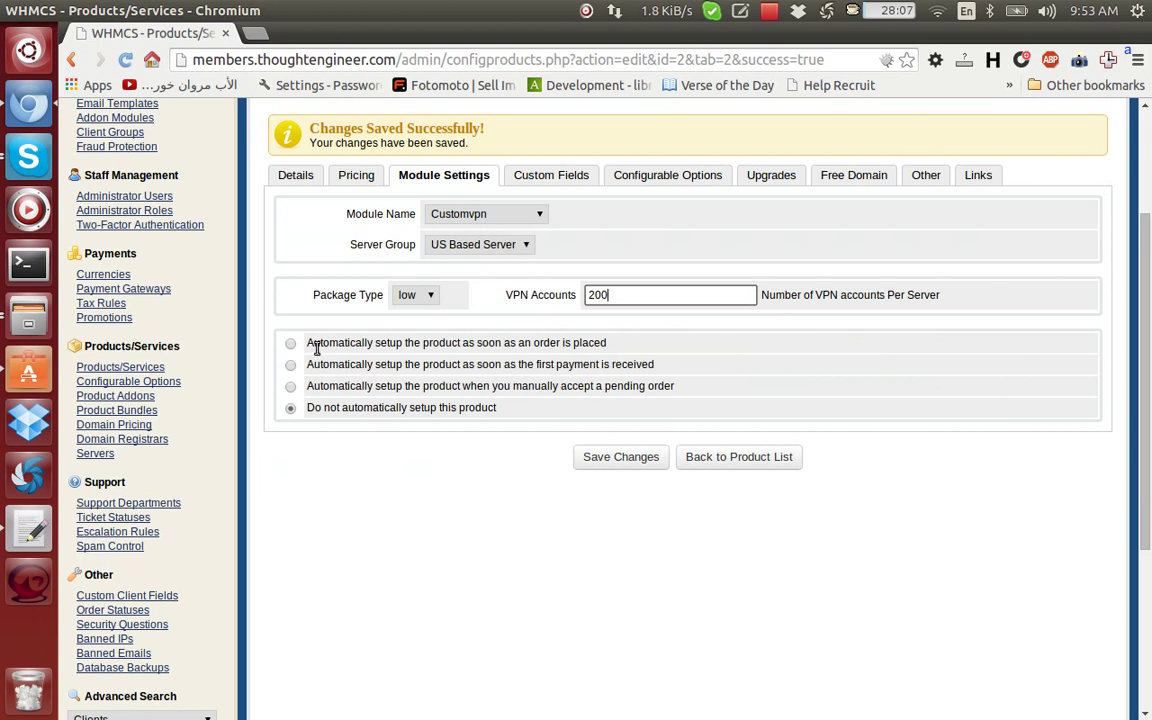
click(628, 460)
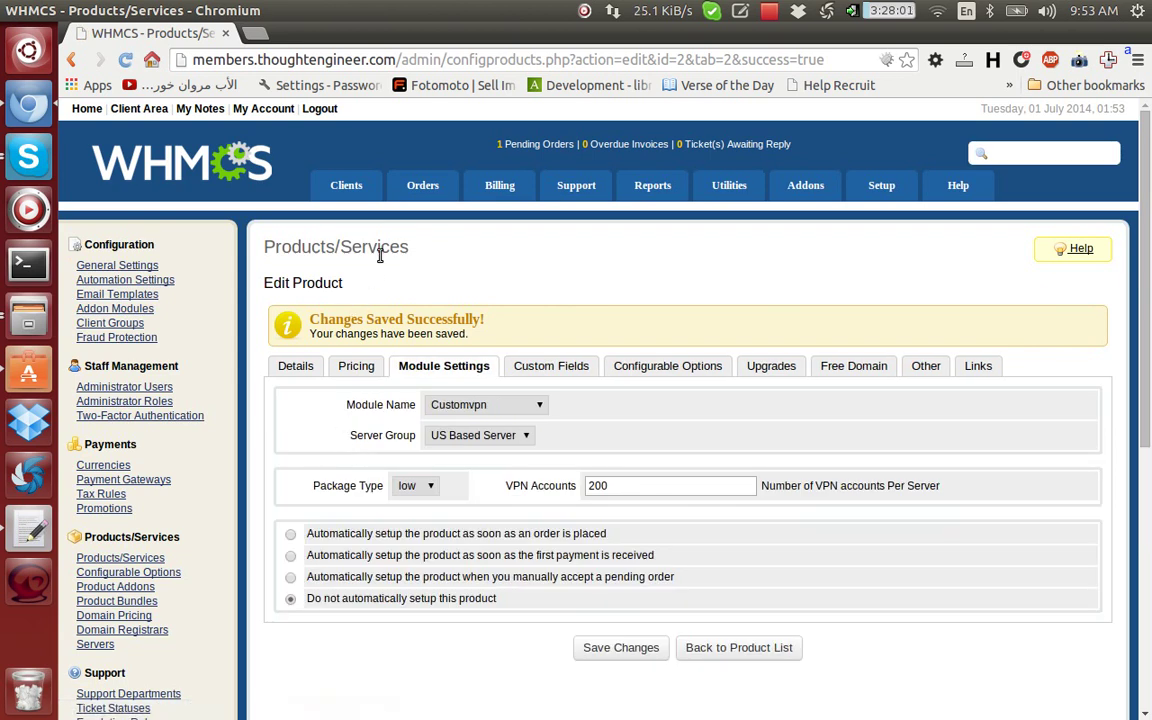
- Start a new order and choose Medium VPN Plan as its product
mouse_move(422, 195)
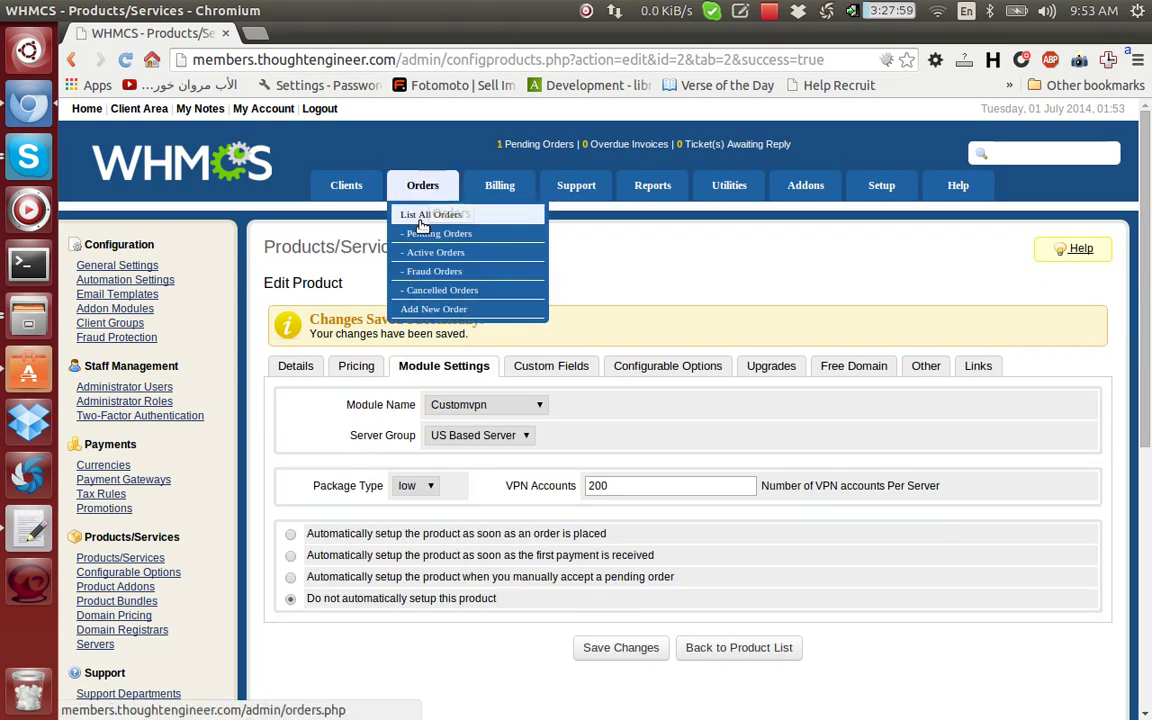
click(430, 312)
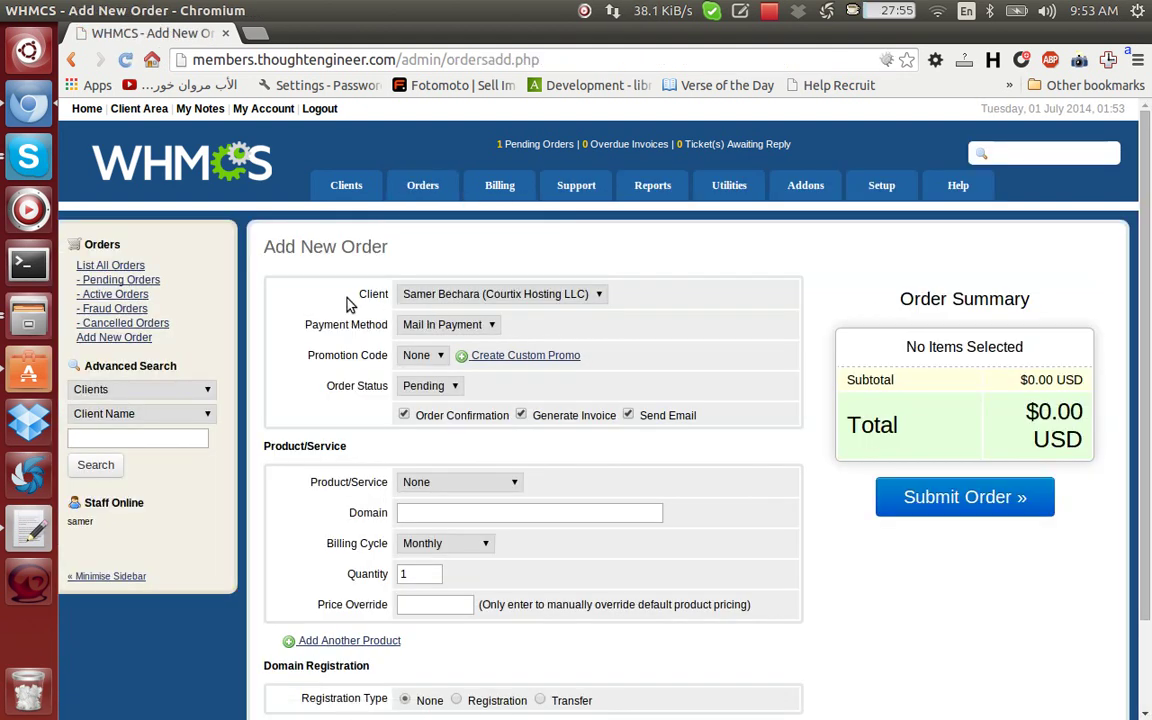
scroll(350, 295, down, 2)
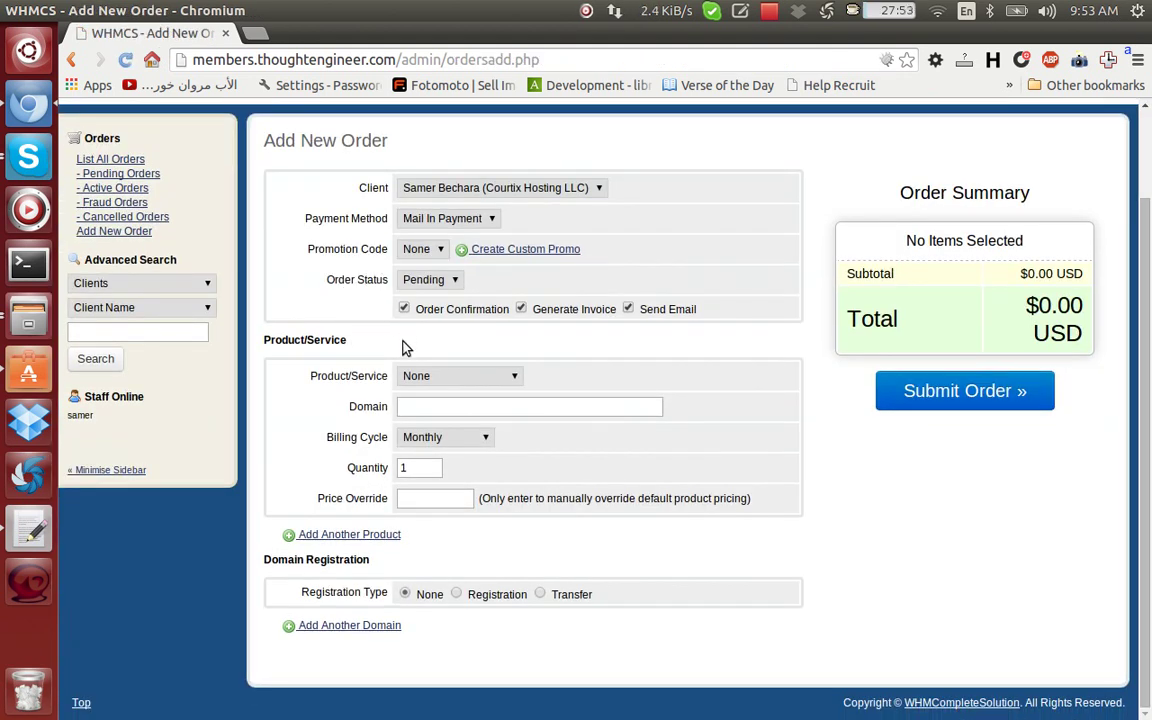
click(412, 376)
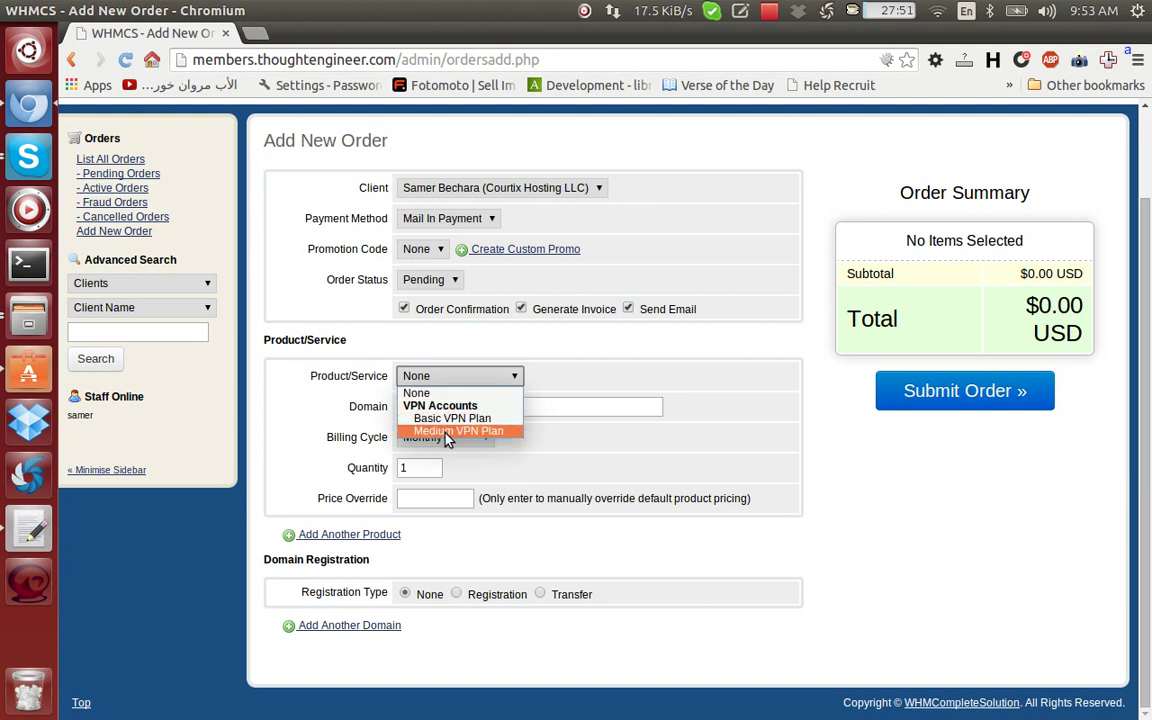
click(447, 431)
click(424, 408)
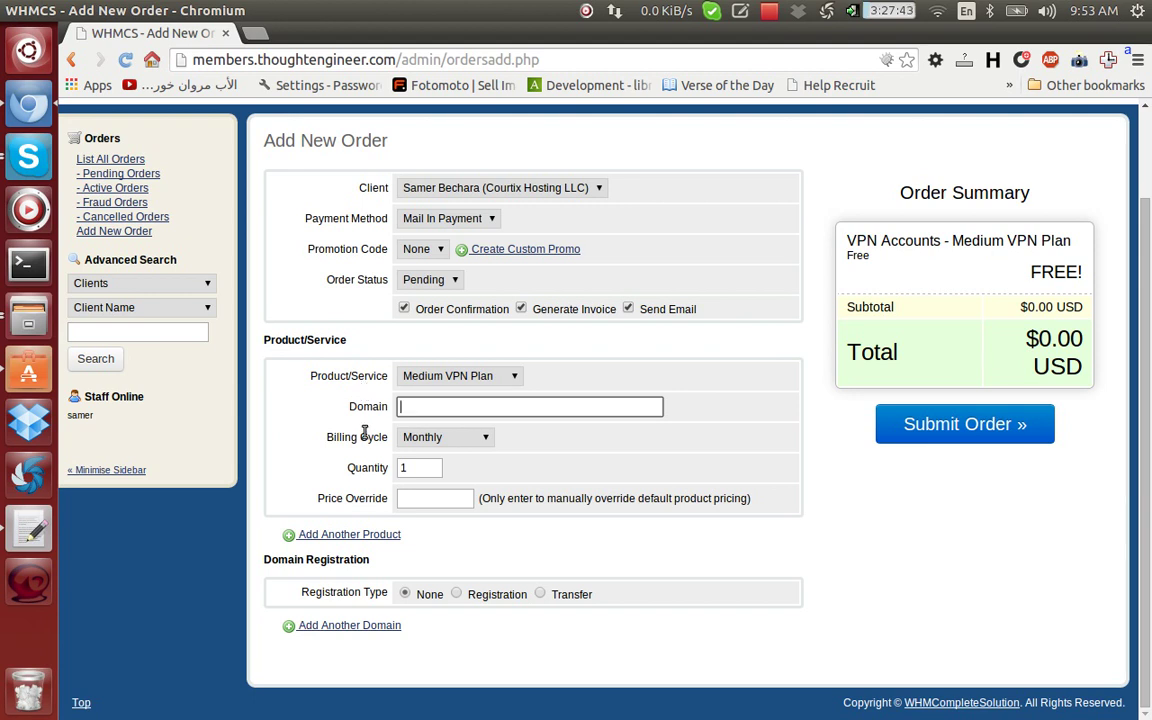
text(te)
key(BackSpace)
key(BackSpace)
- Turn off order confirmation, invoice generation and email sending for the order, and submit it
click(628, 309)
click(521, 308)
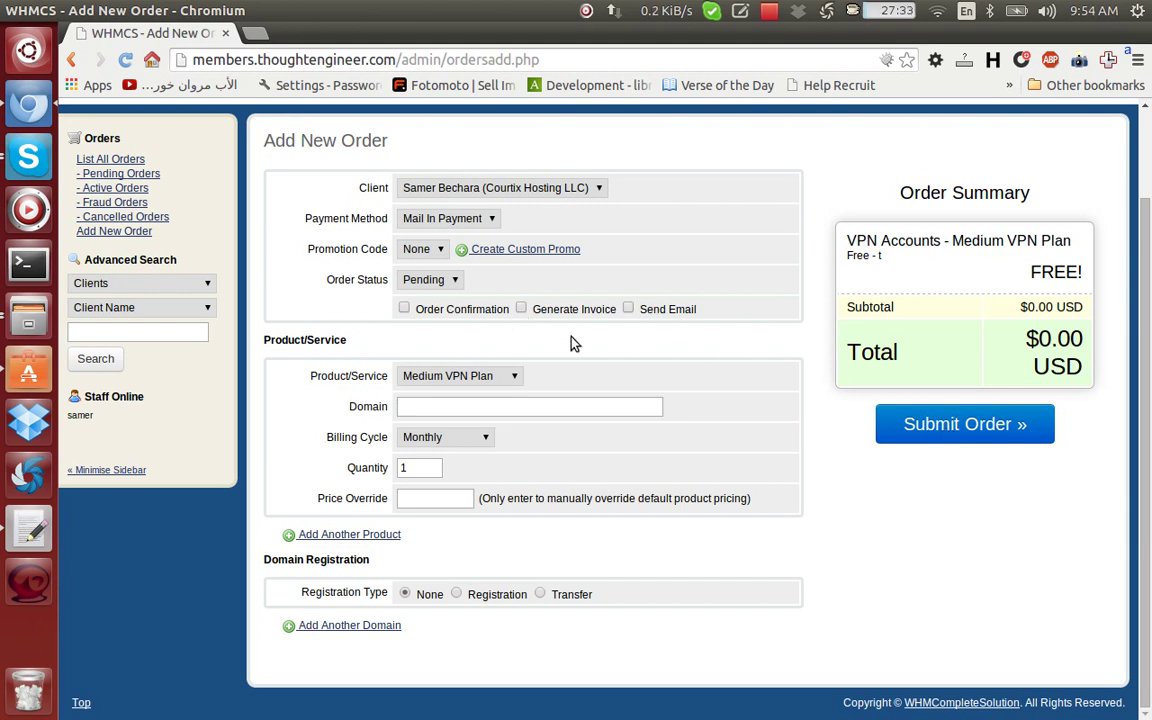
click(978, 440)
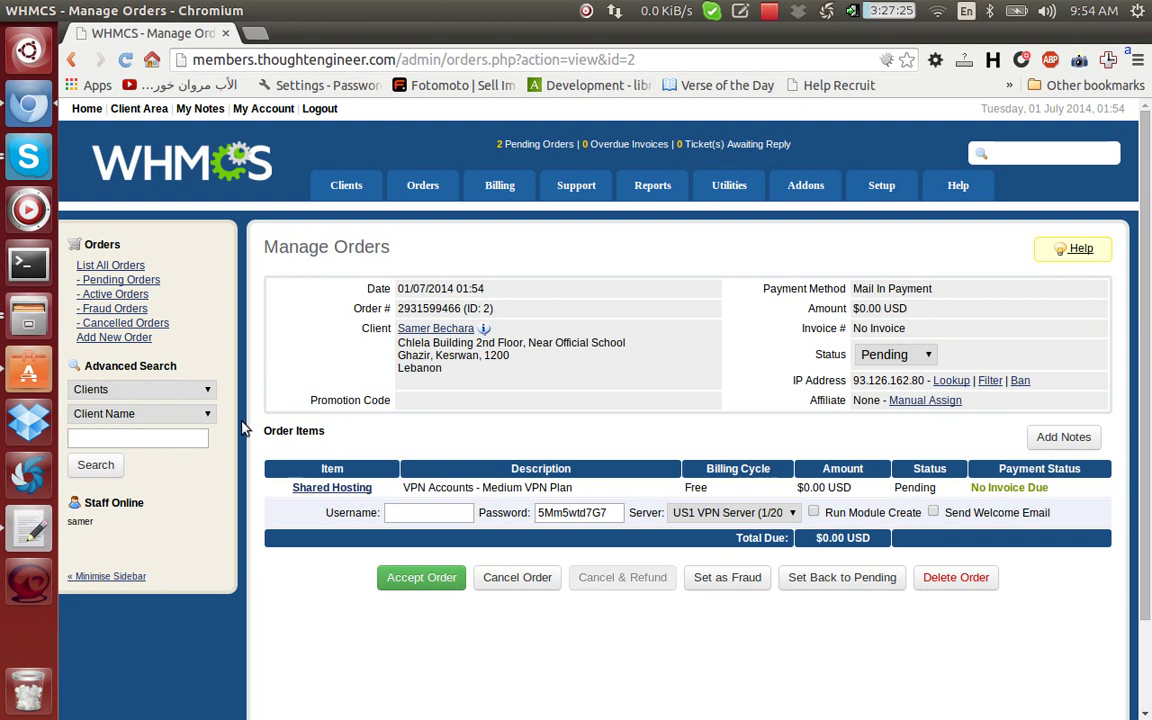
- Switch to the terminal and log in to thoughtengineer.com over SSH as root with the account password
click(28, 263)
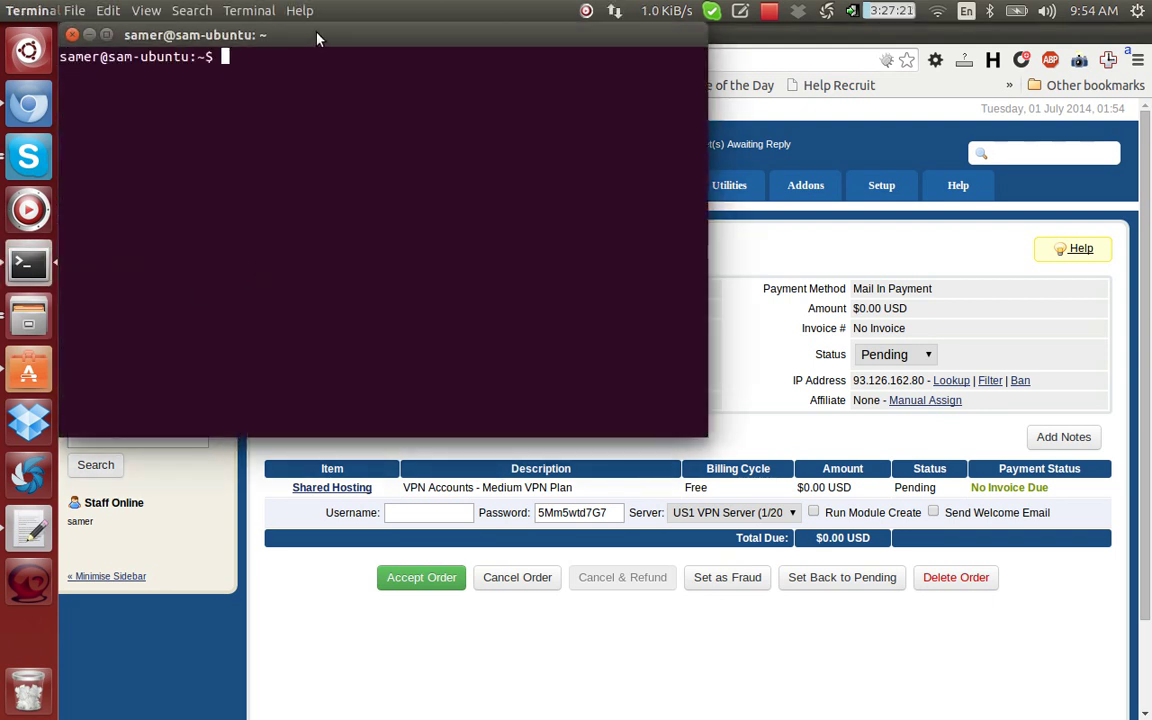
text(ssh ro)
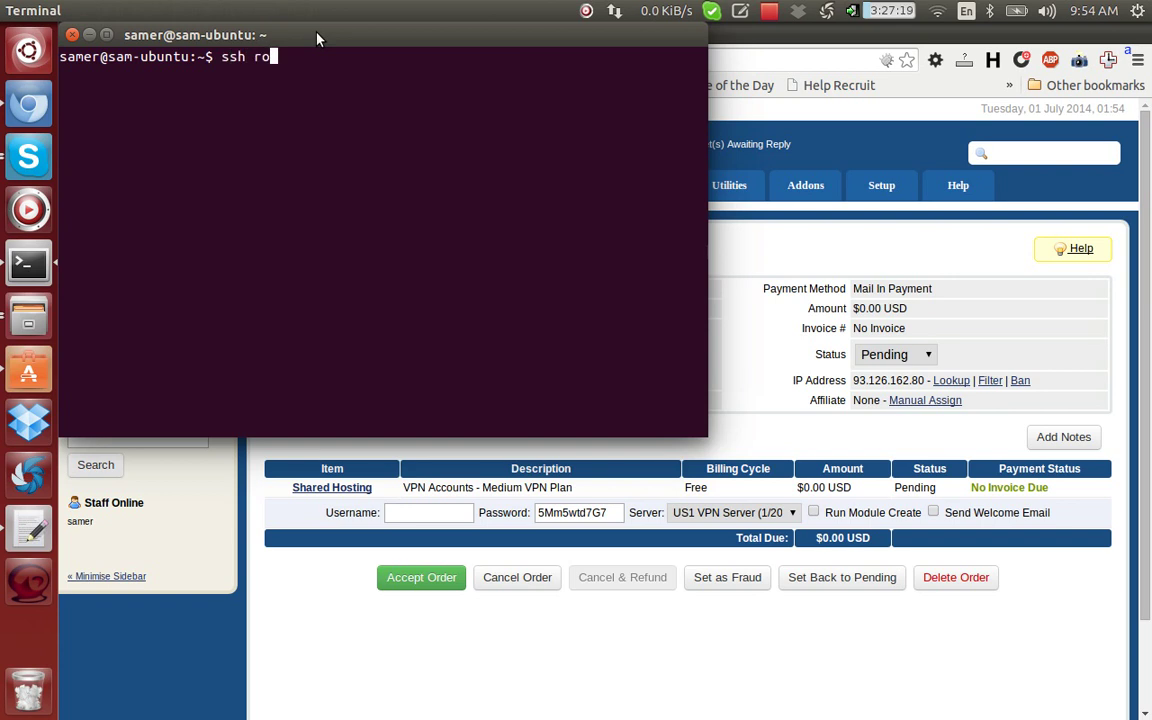
text(ot)
text(@thoughtengineer.com)
key(Return)
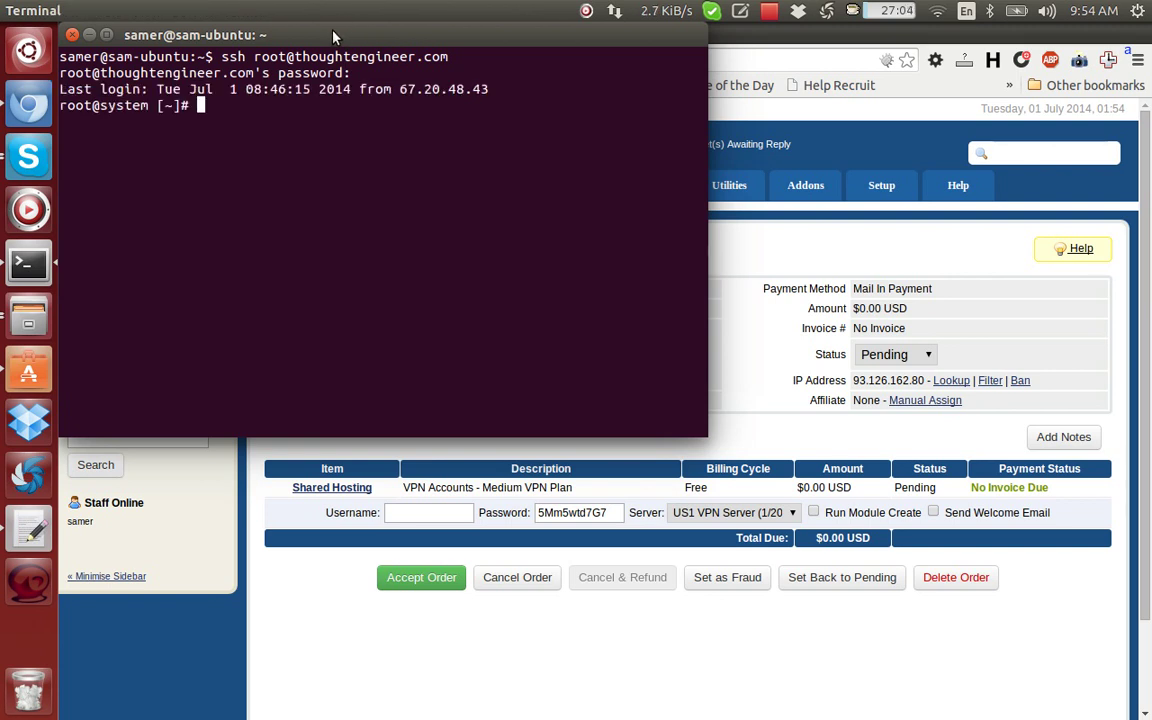
- Print /etc/ppp/chap-secrets with cat and examine the existing VPN account entries
text(cat /etc/p)
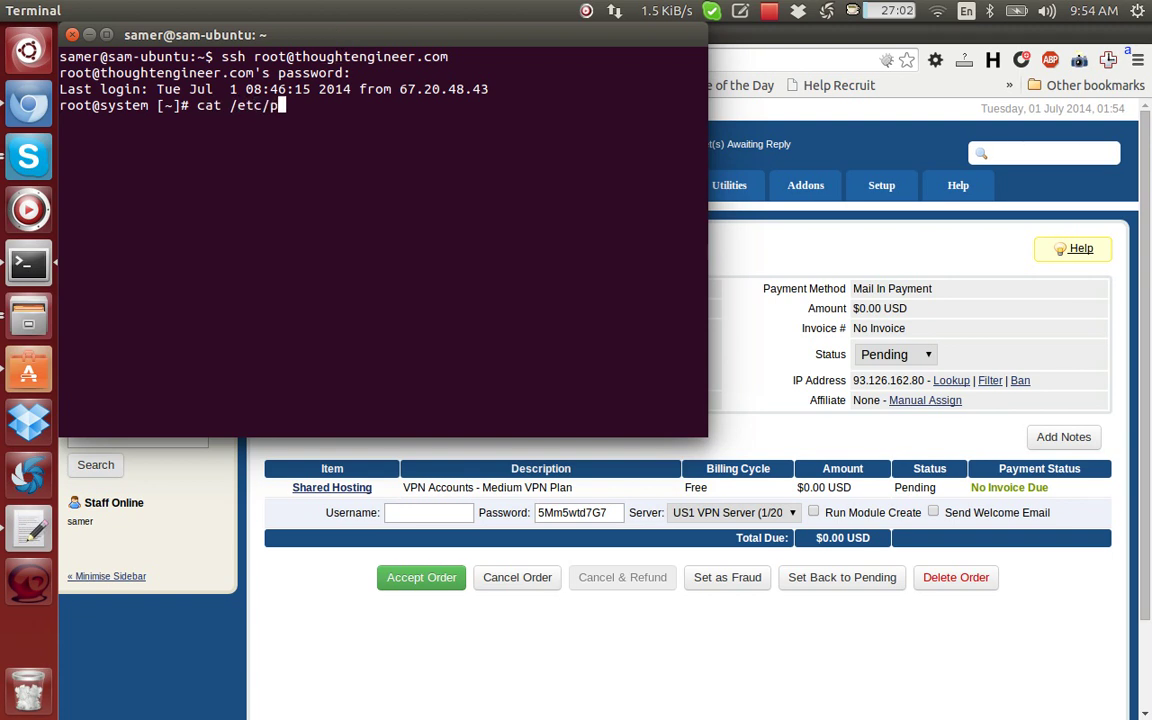
text(pp/chap)
key(Tab)
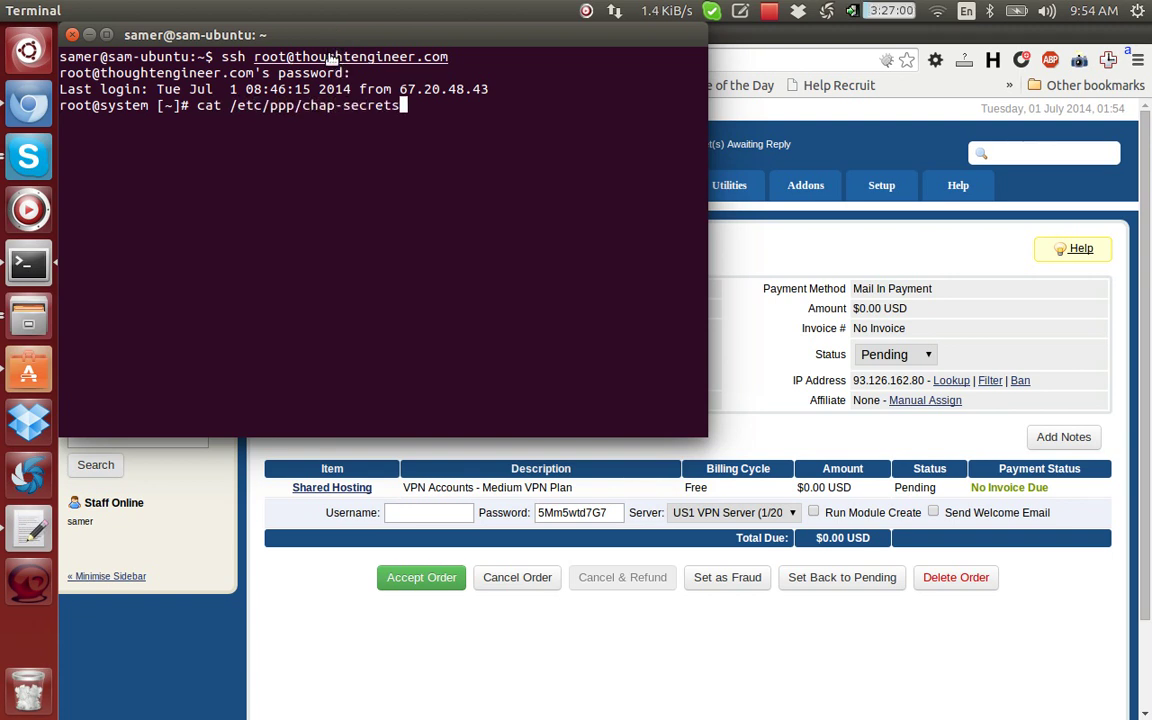
key(Return)
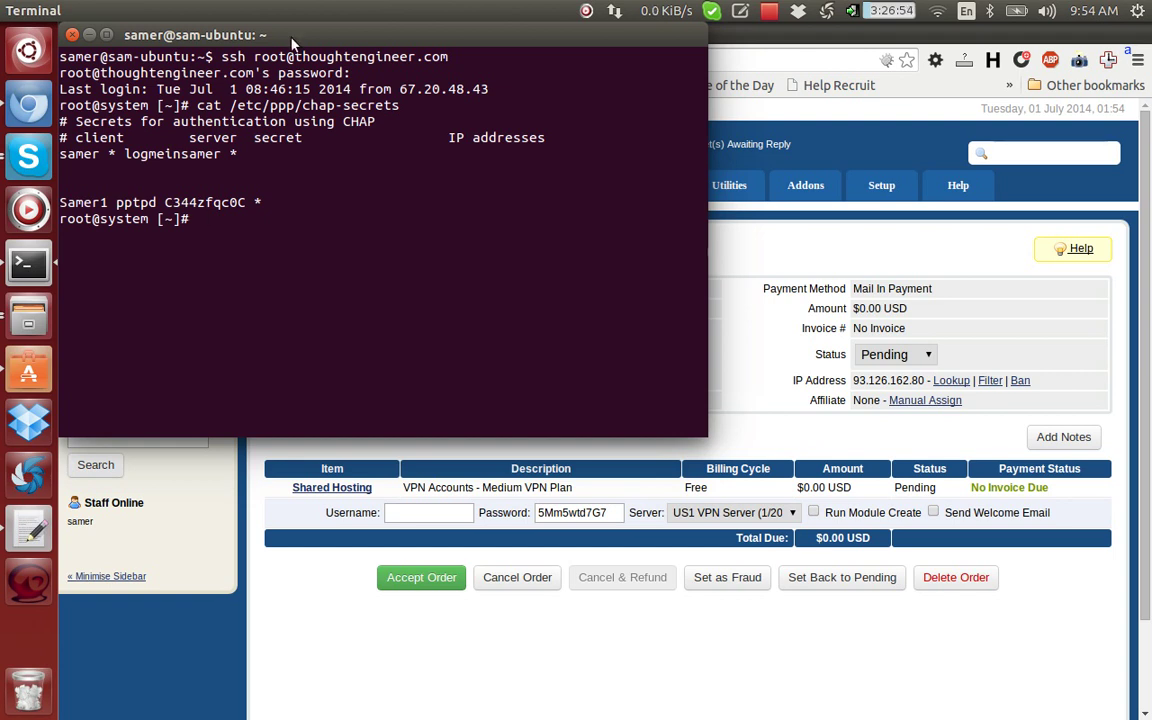
drag(60, 155, 300, 205)
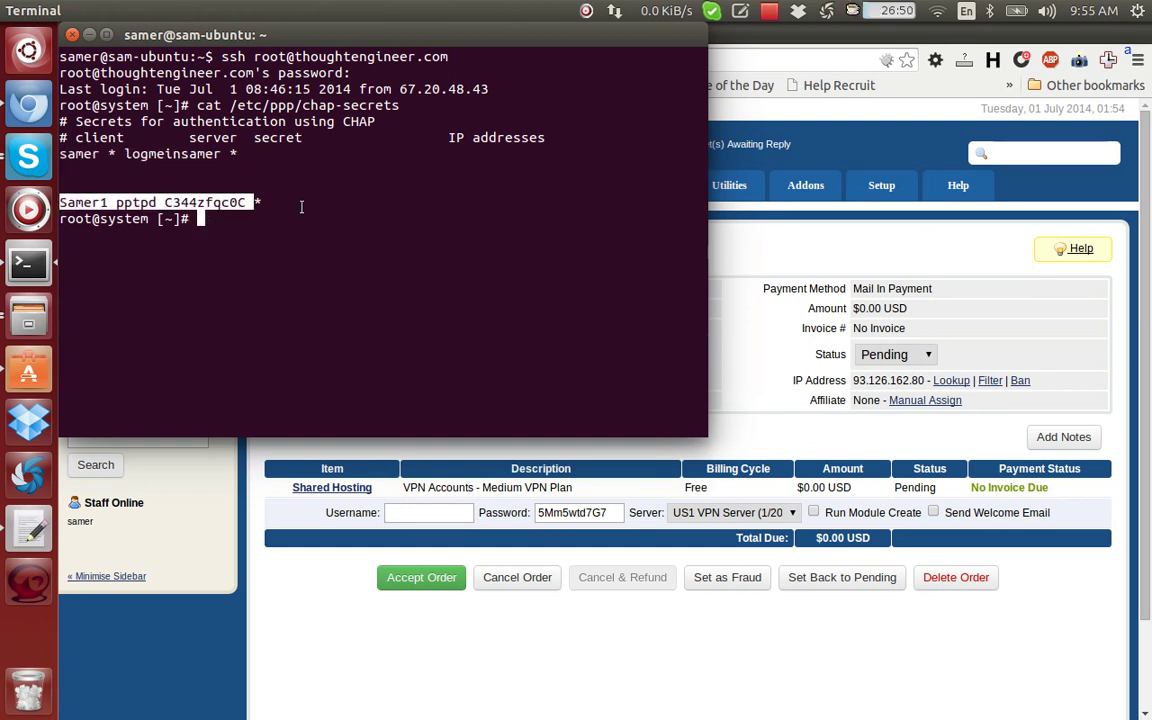
click(340, 208)
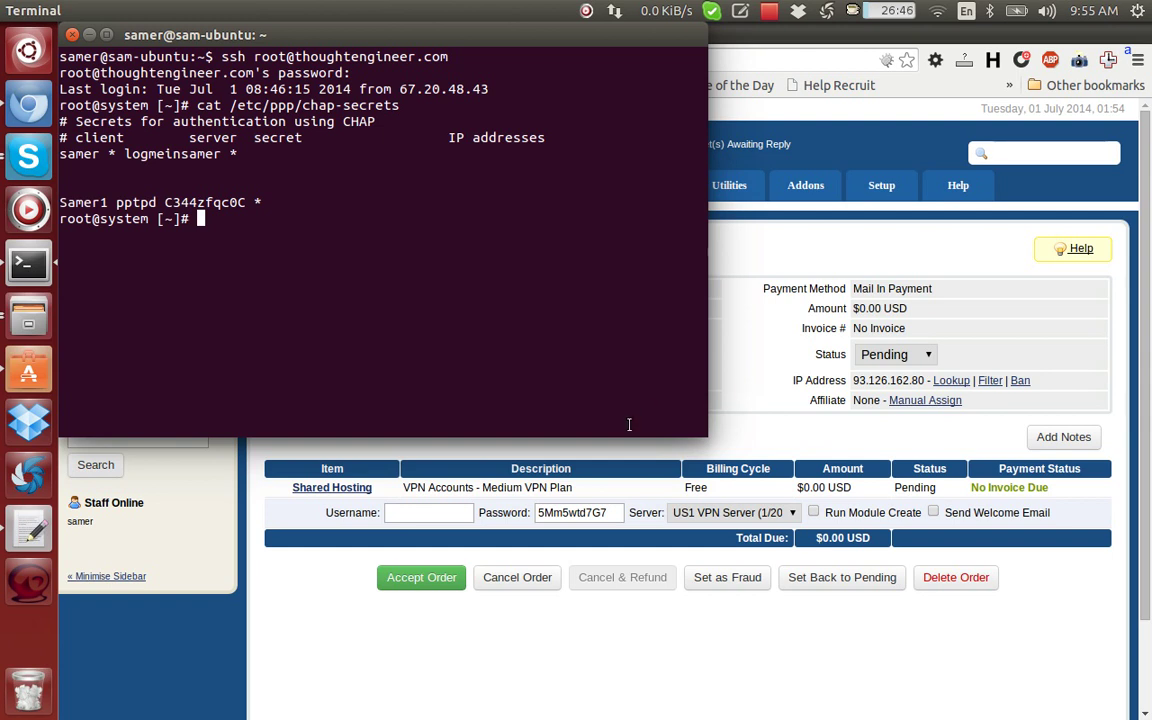
- Switch back to WHMCS, open the ordered Medium VPN Plan service, and run and confirm its Create module command
click(342, 488)
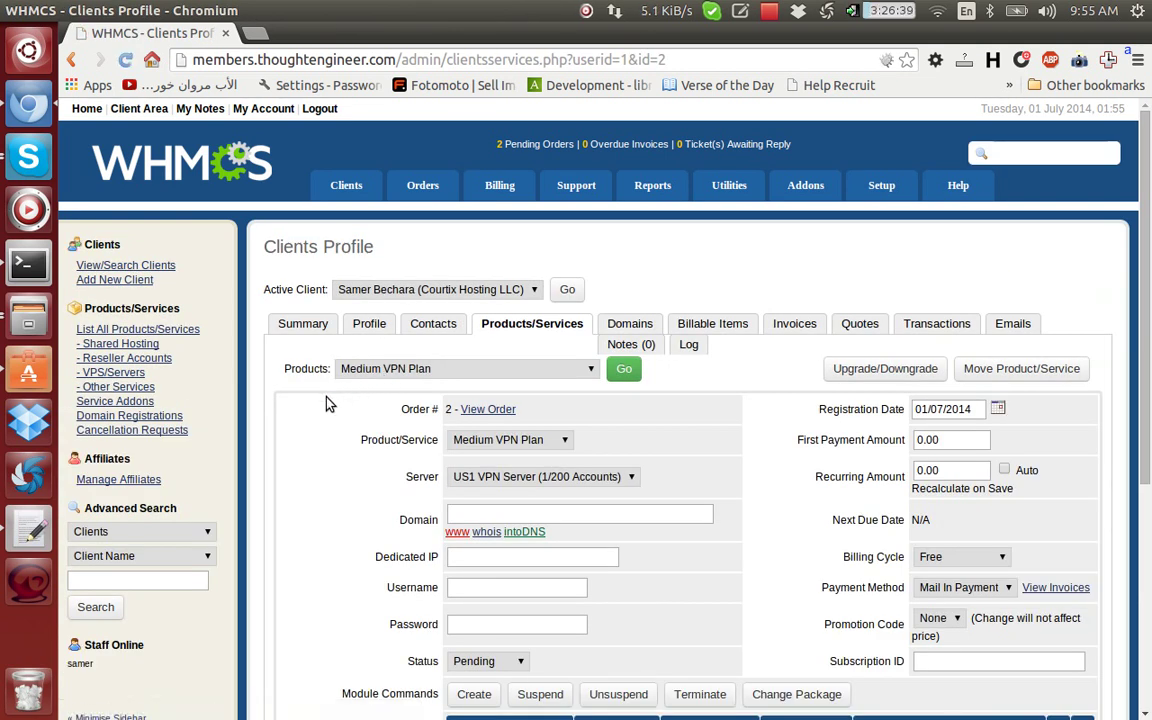
scroll(325, 403, down, 8)
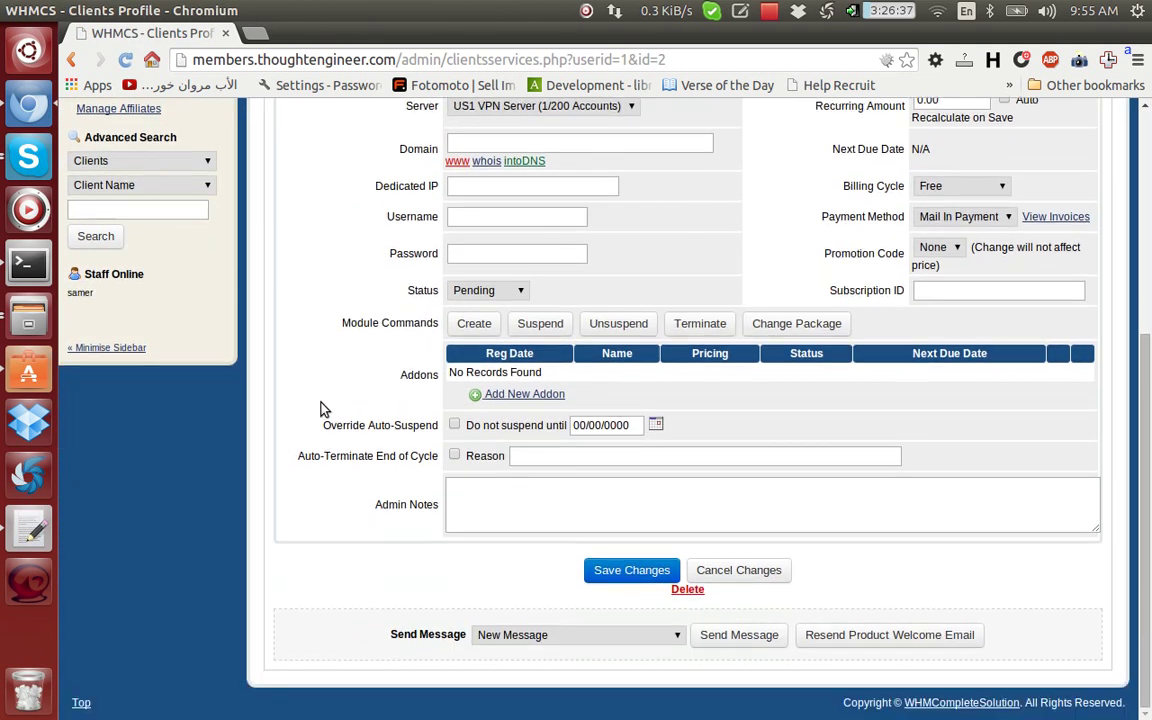
scroll(330, 400, up, 3)
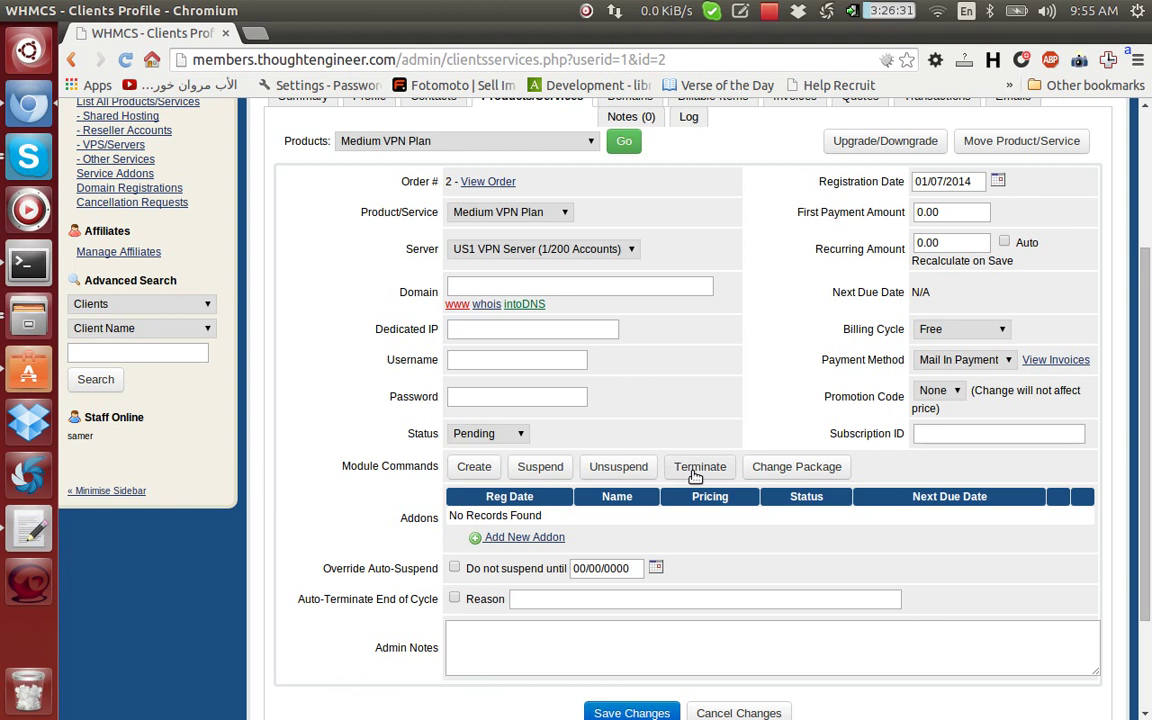
click(472, 468)
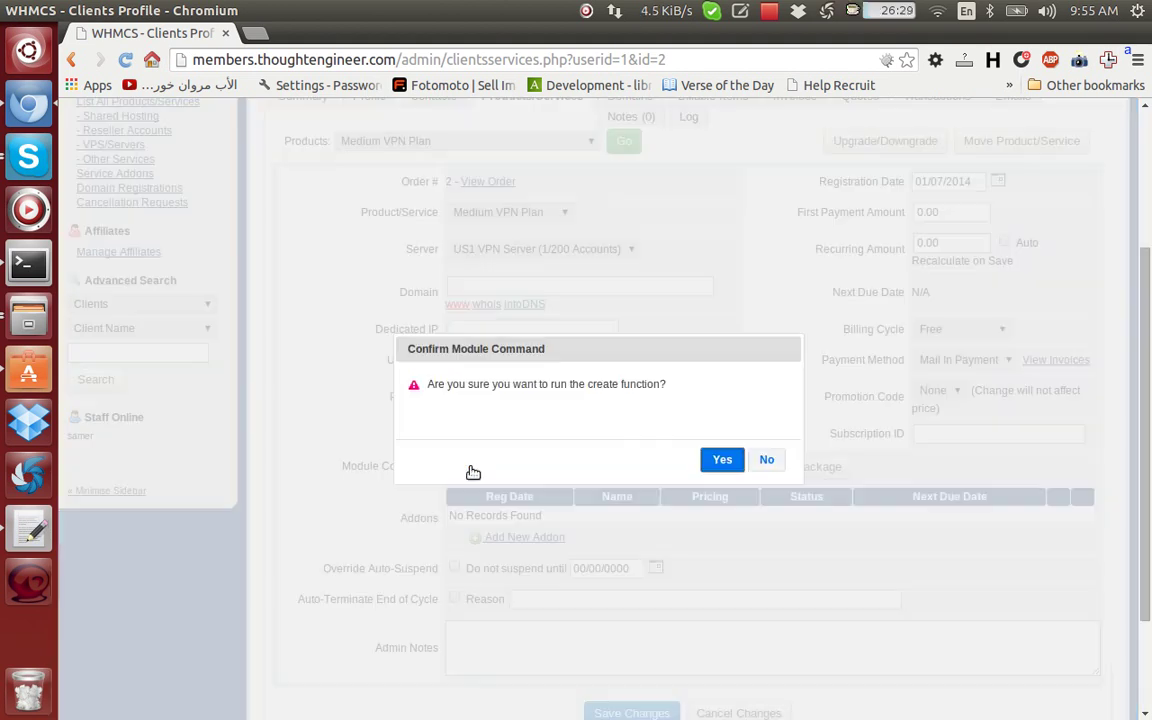
click(723, 463)
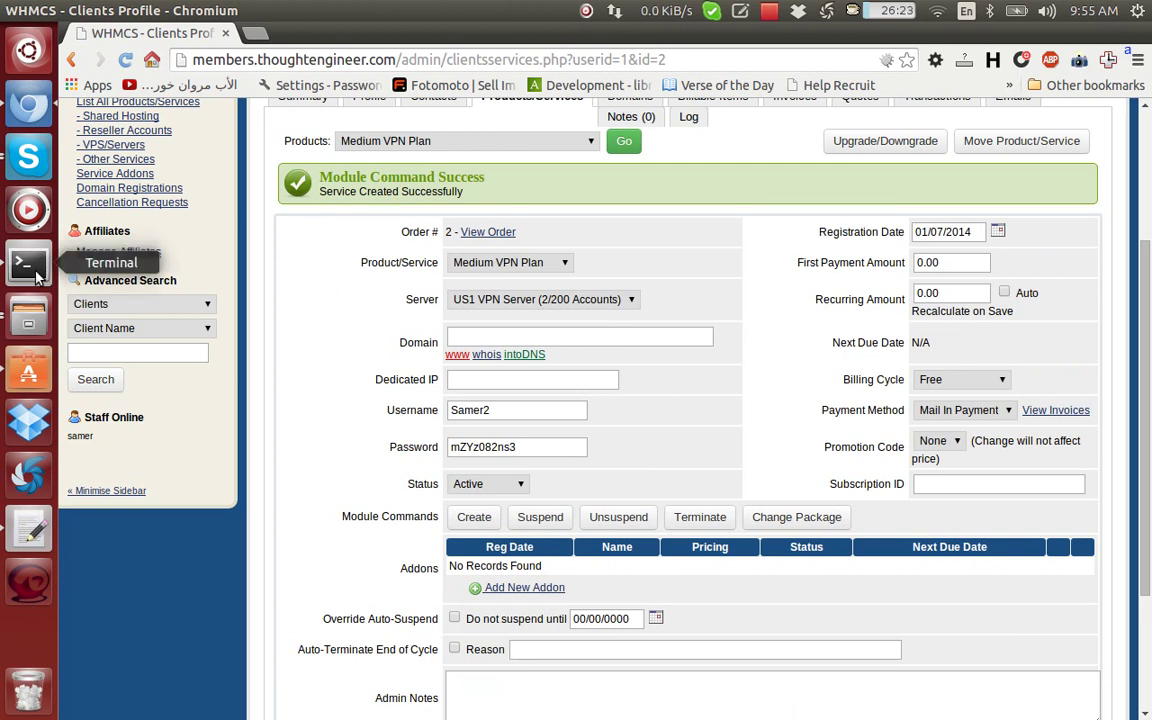
- Check the service's generated login details against the newest entry by printing /etc/ppp/chap-secrets again in the terminal
drag(450, 447, 411, 372)
click(383, 378)
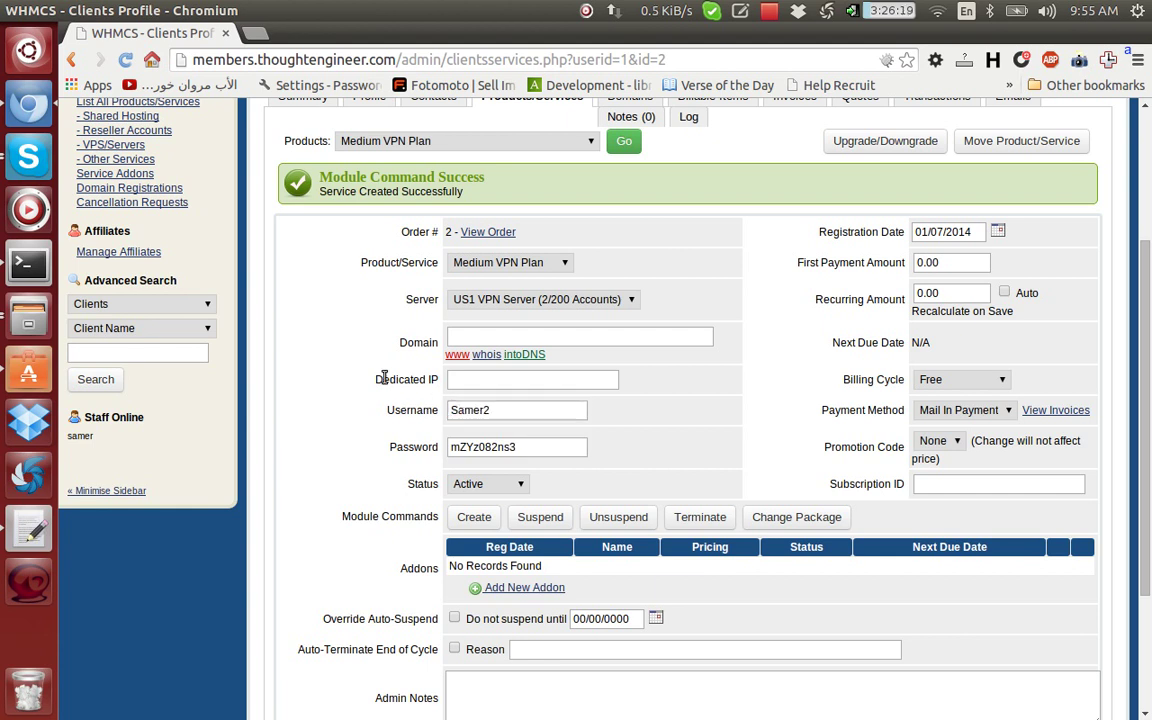
click(38, 270)
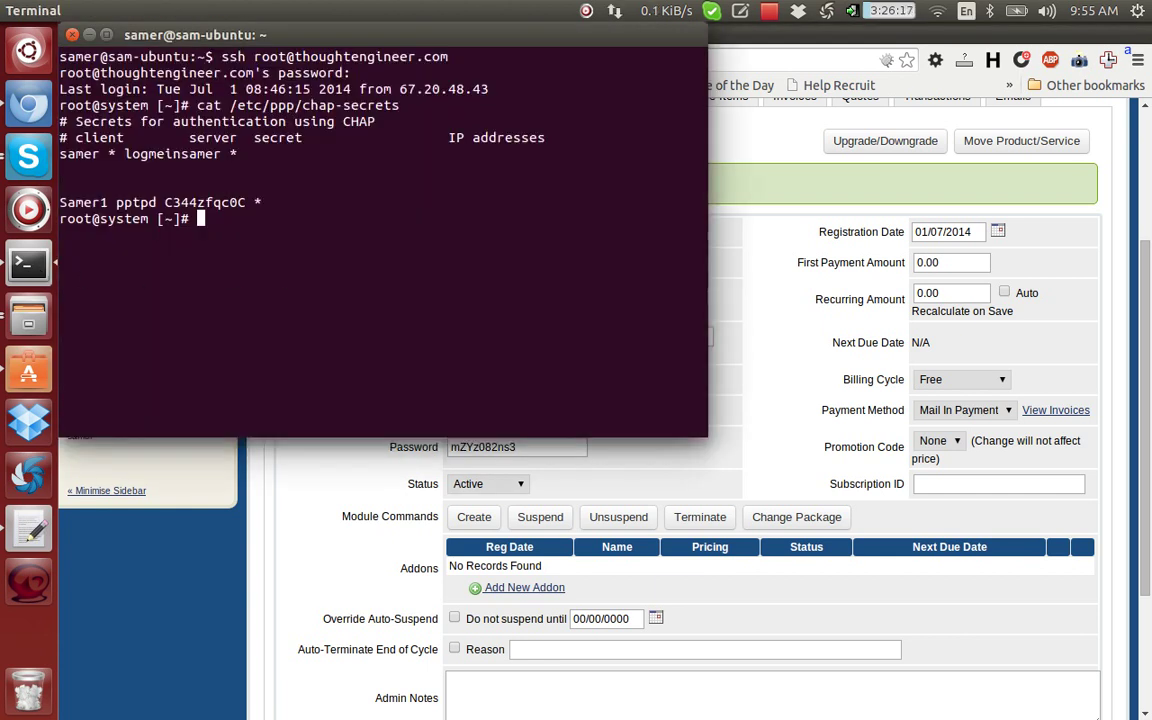
key(Up)
key(Return)
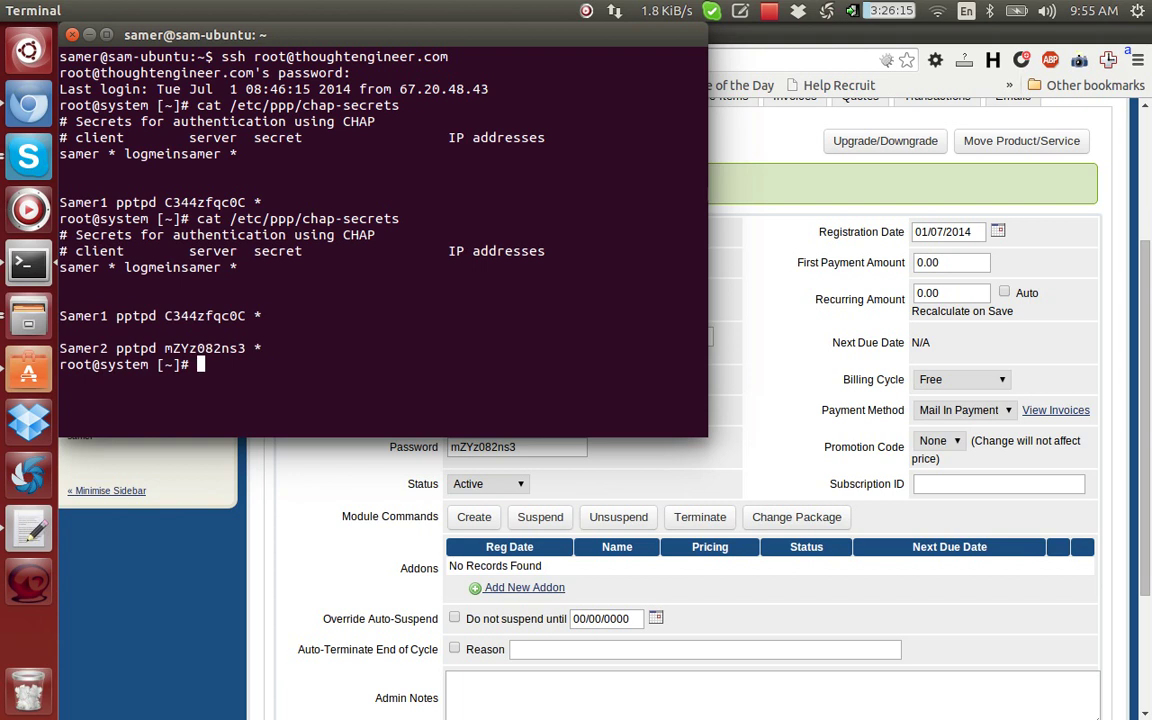
drag(262, 348, 60, 348)
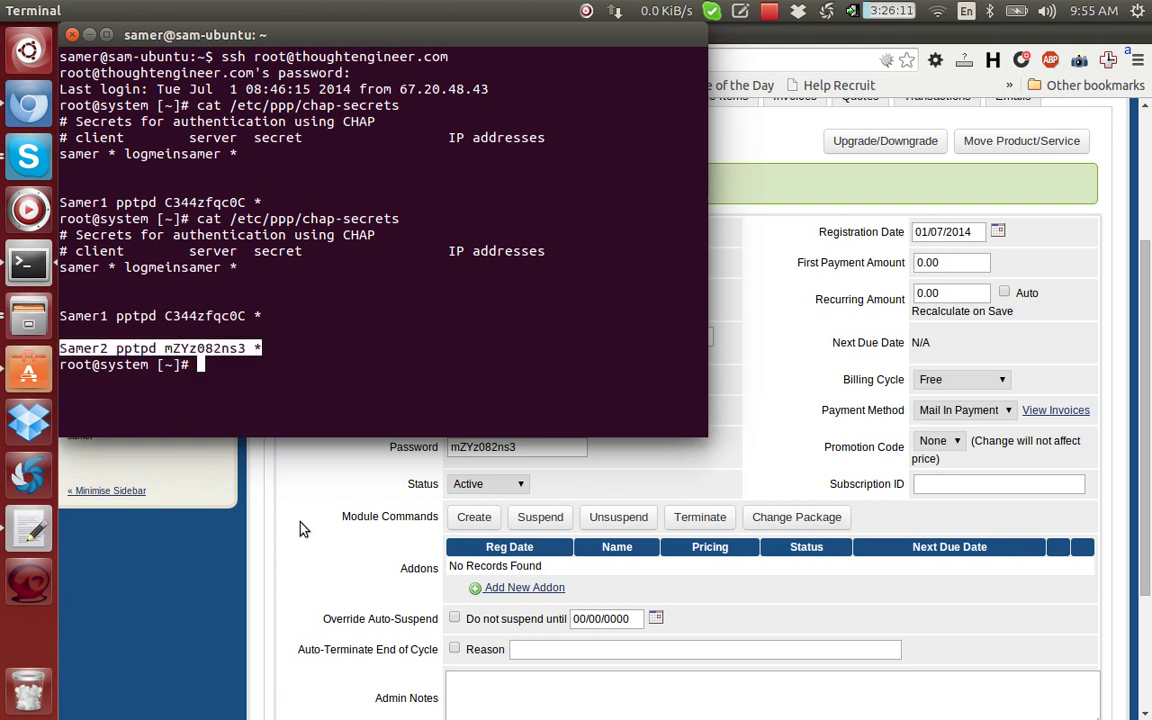
- Switch back to WHMCS, then run and confirm the Suspend module command on the Medium VPN Plan service without a suspension reason
click(268, 538)
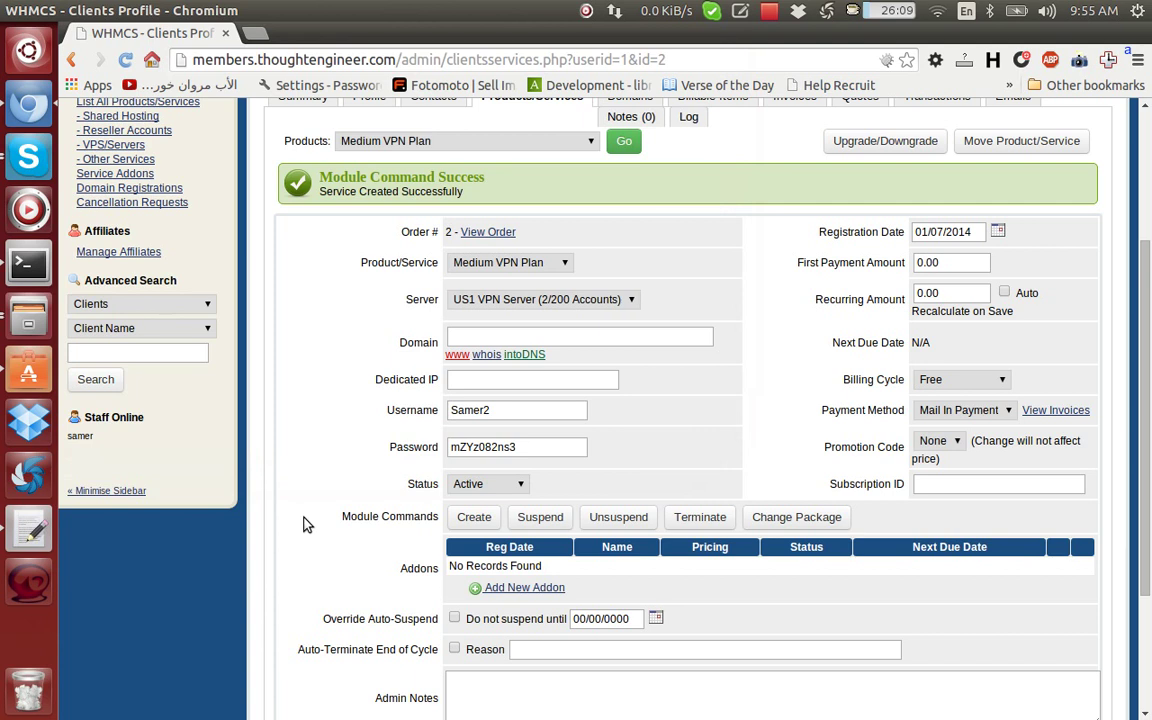
click(537, 528)
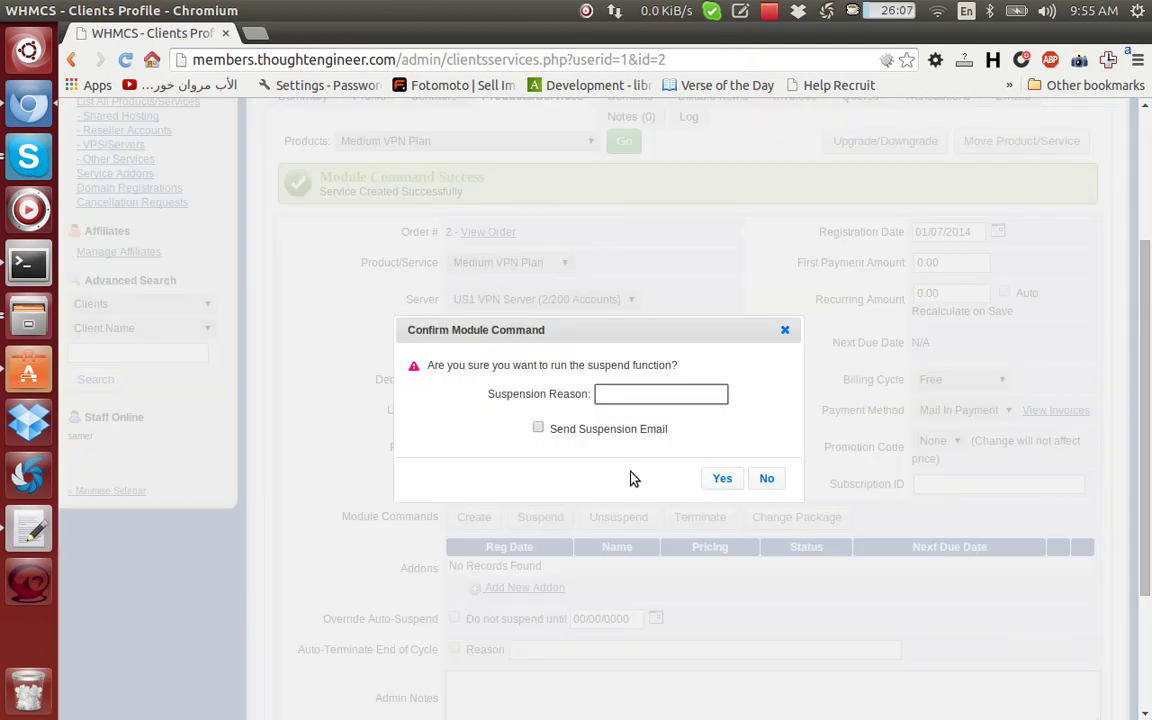
click(722, 478)
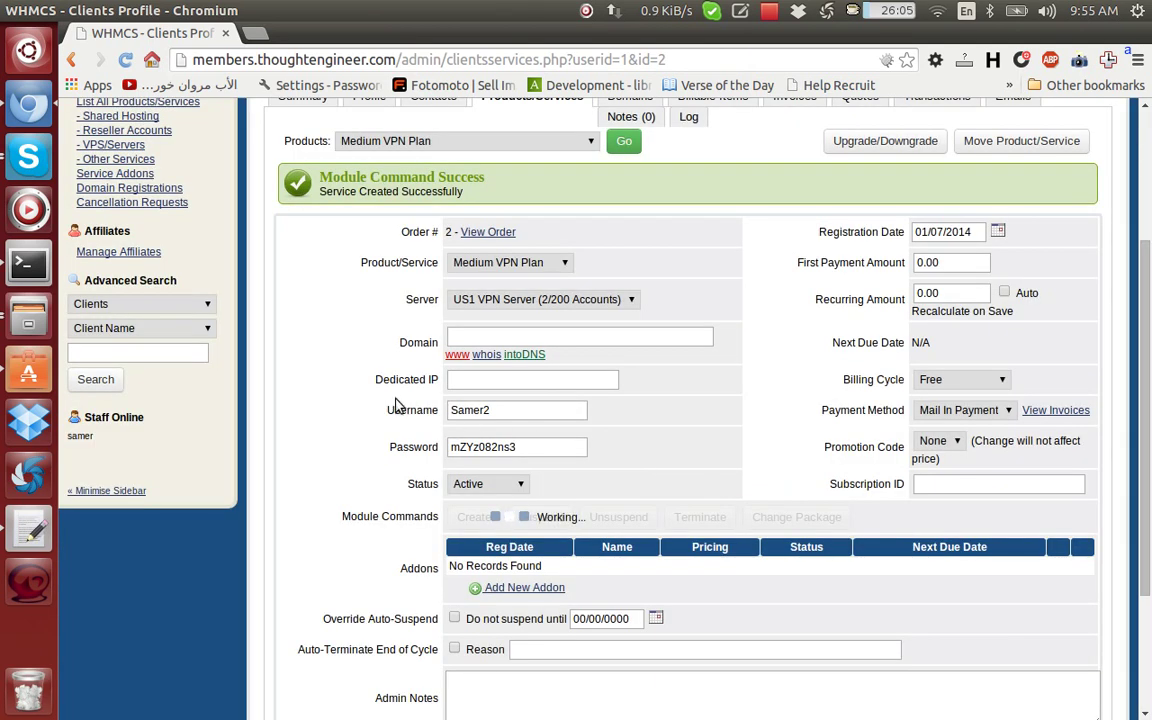
- Switch to the terminal, print /etc/ppp/chap-secrets again, and examine the start of the suspended account's entry
click(35, 278)
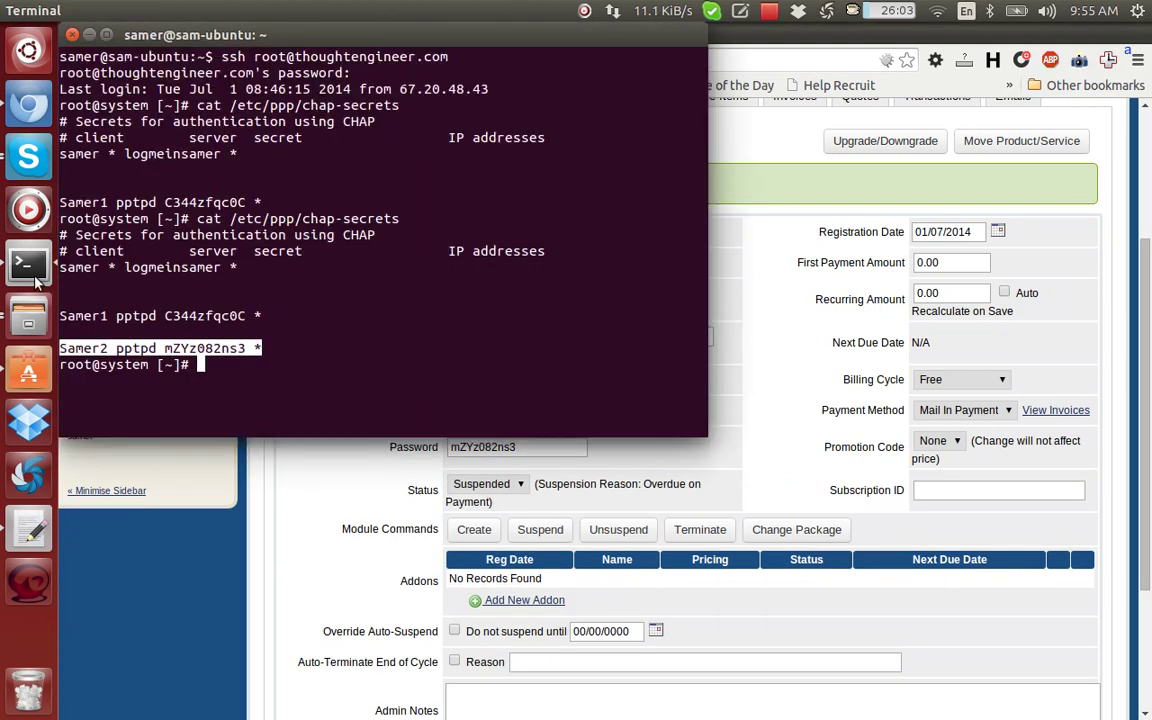
key(Up)
key(Return)
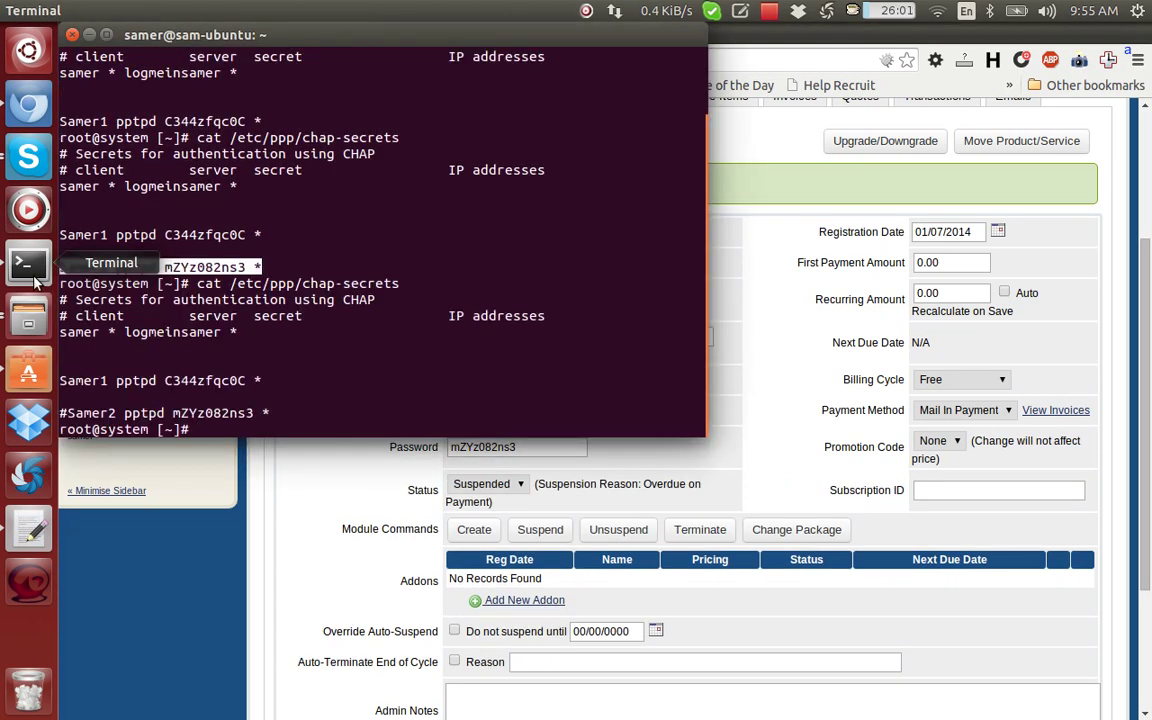
click(62, 412)
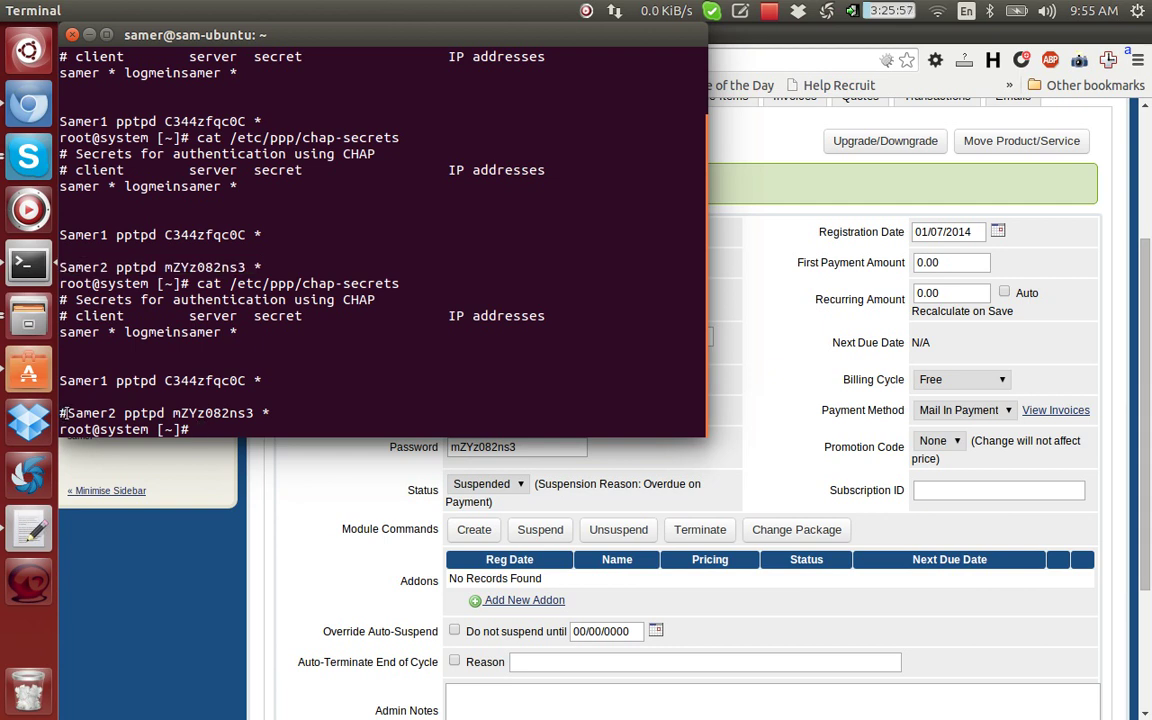
drag(62, 412, 84, 413)
- Return to WHMCS, then run and confirm the Unsuspend module command on the Medium VPN Plan service
click(339, 484)
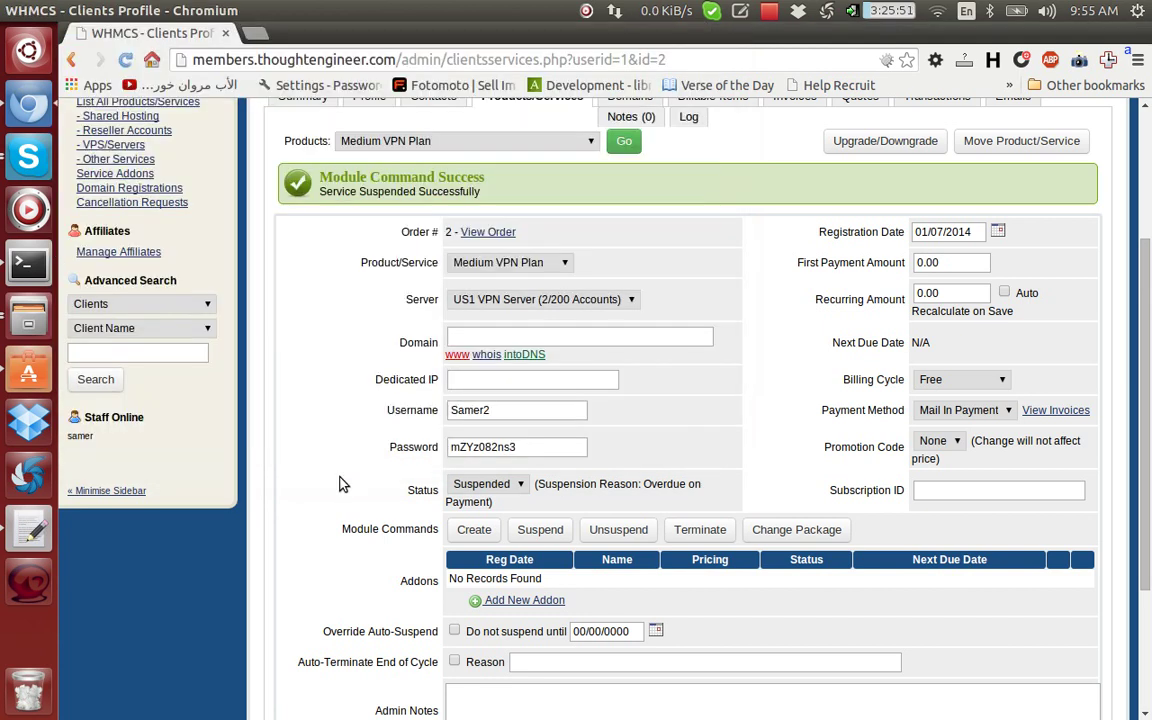
click(604, 531)
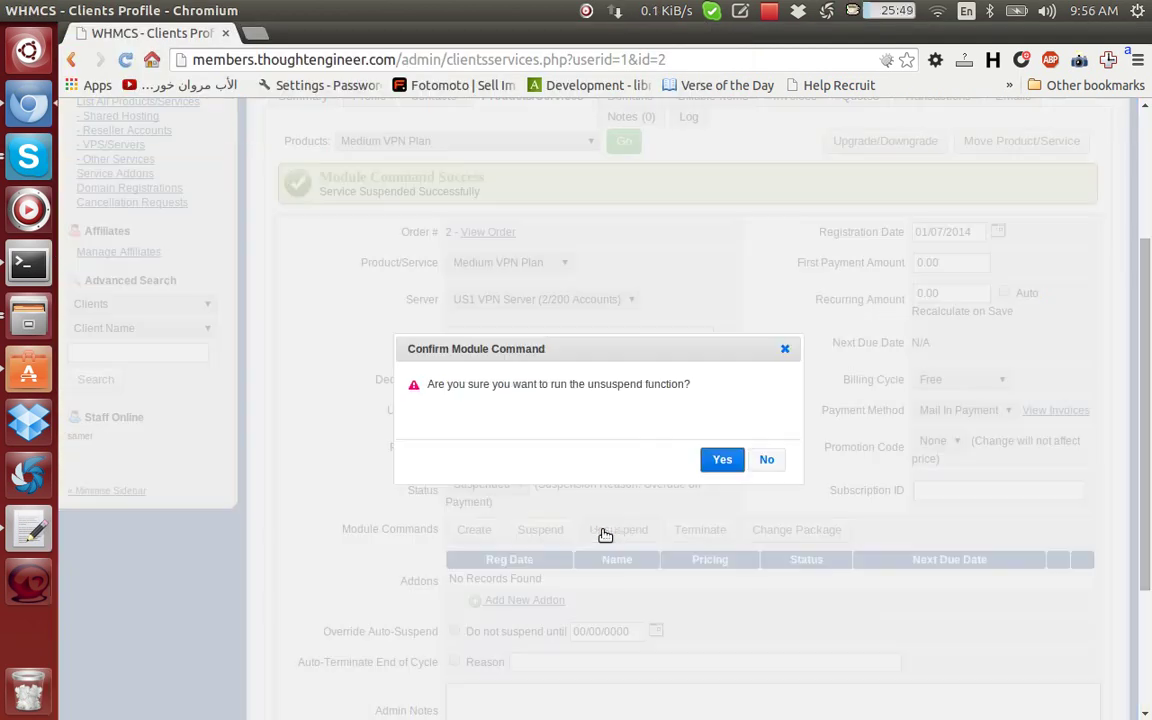
click(720, 459)
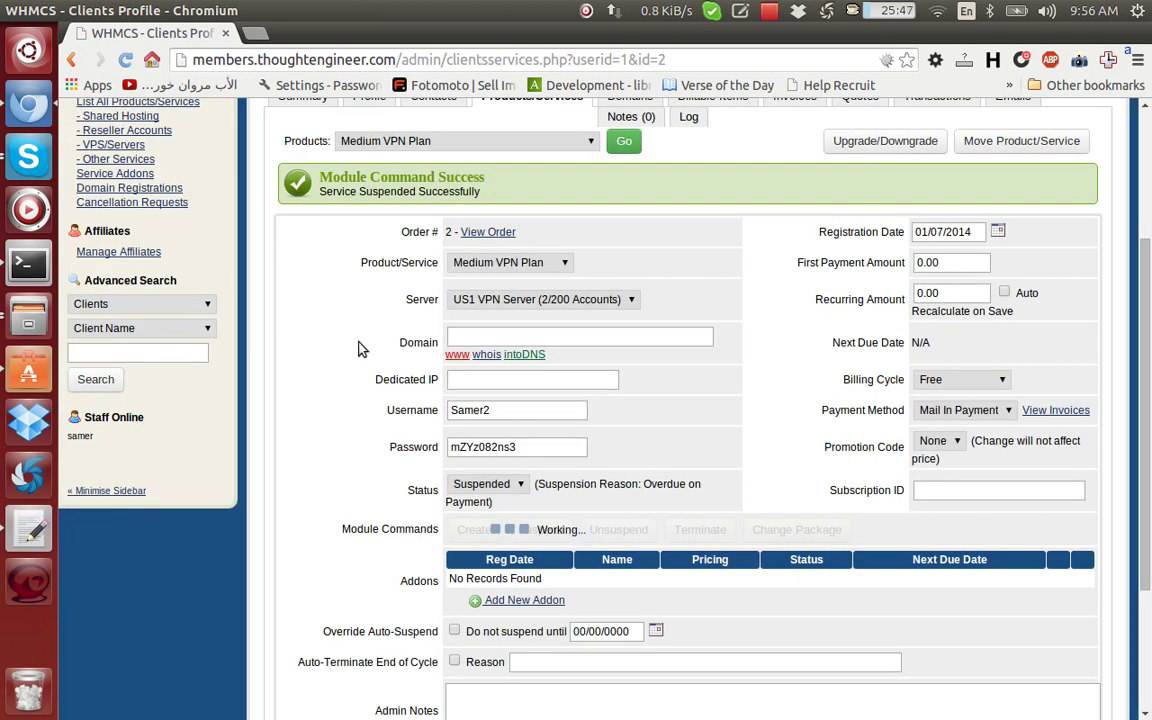
- Reprint /etc/ppp/chap-secrets in the terminal and compare the unsuspended account's entry with its previous one
click(33, 256)
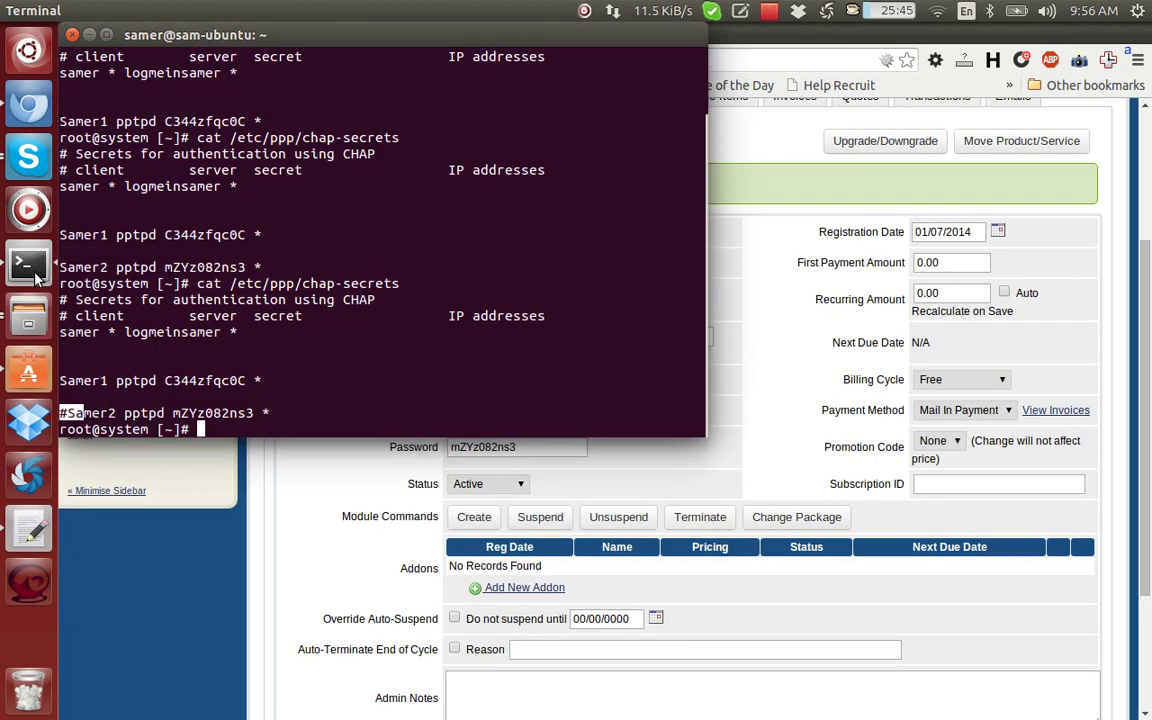
key(Up)
key(Return)
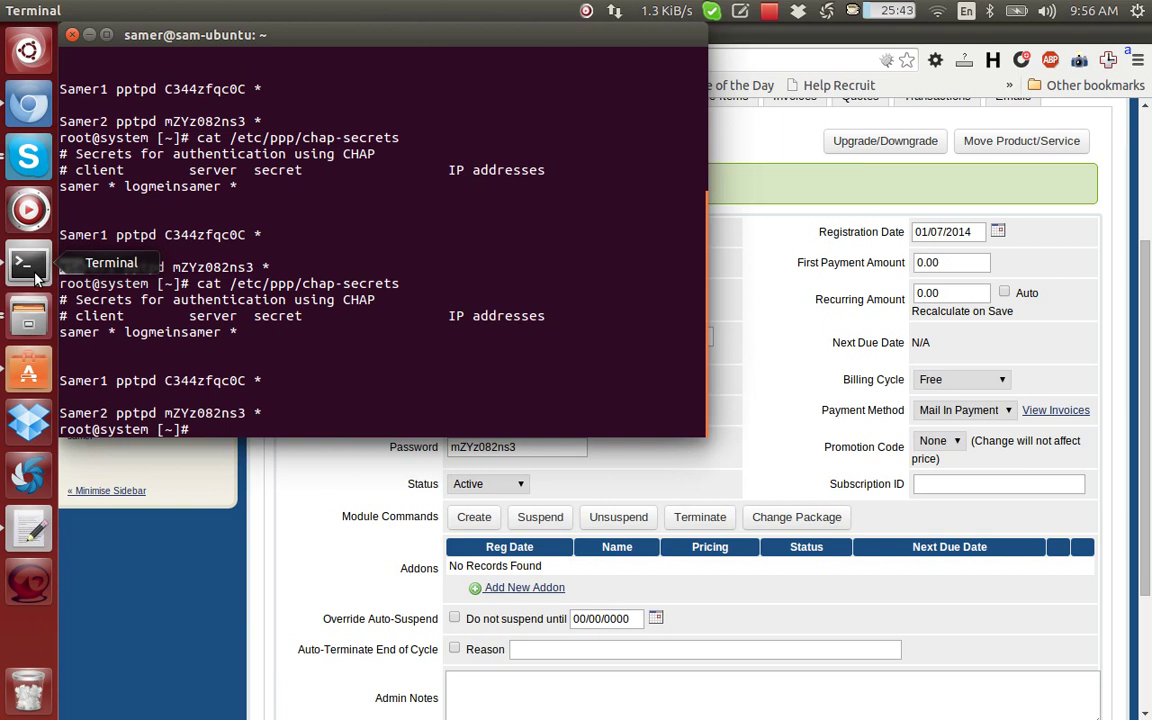
drag(60, 267, 75, 267)
drag(60, 413, 226, 413)
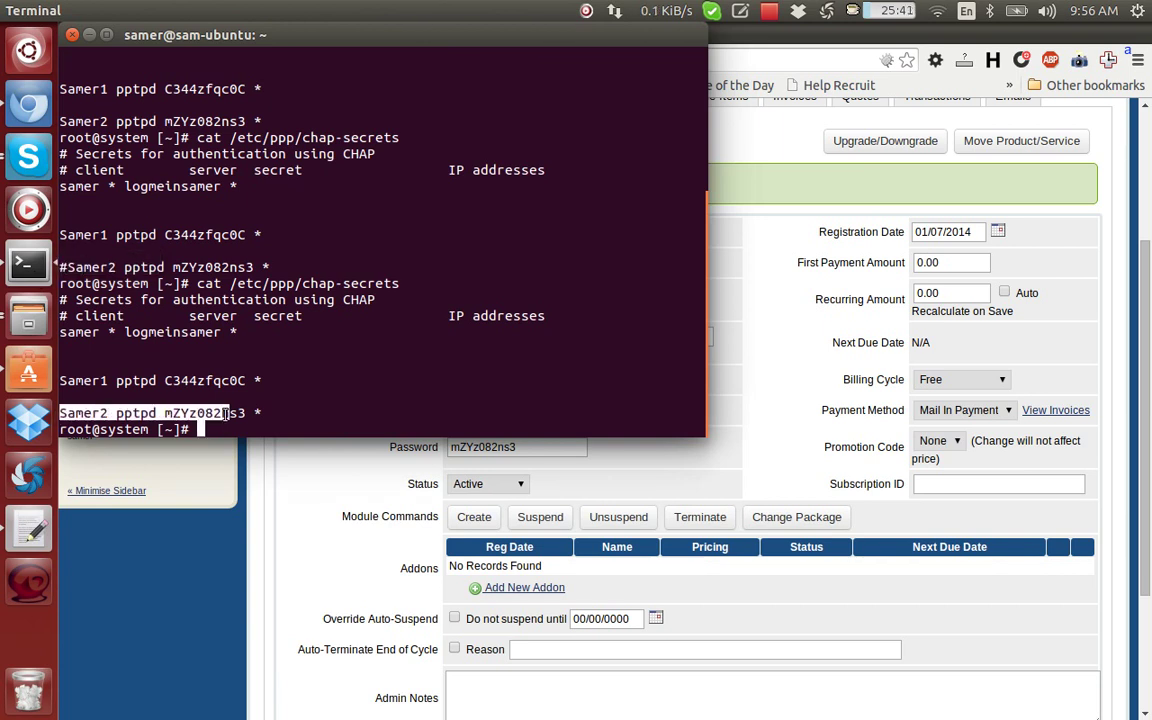
- Go back to WHMCS, then run and confirm the Terminate module command on the Medium VPN Plan service
click(324, 524)
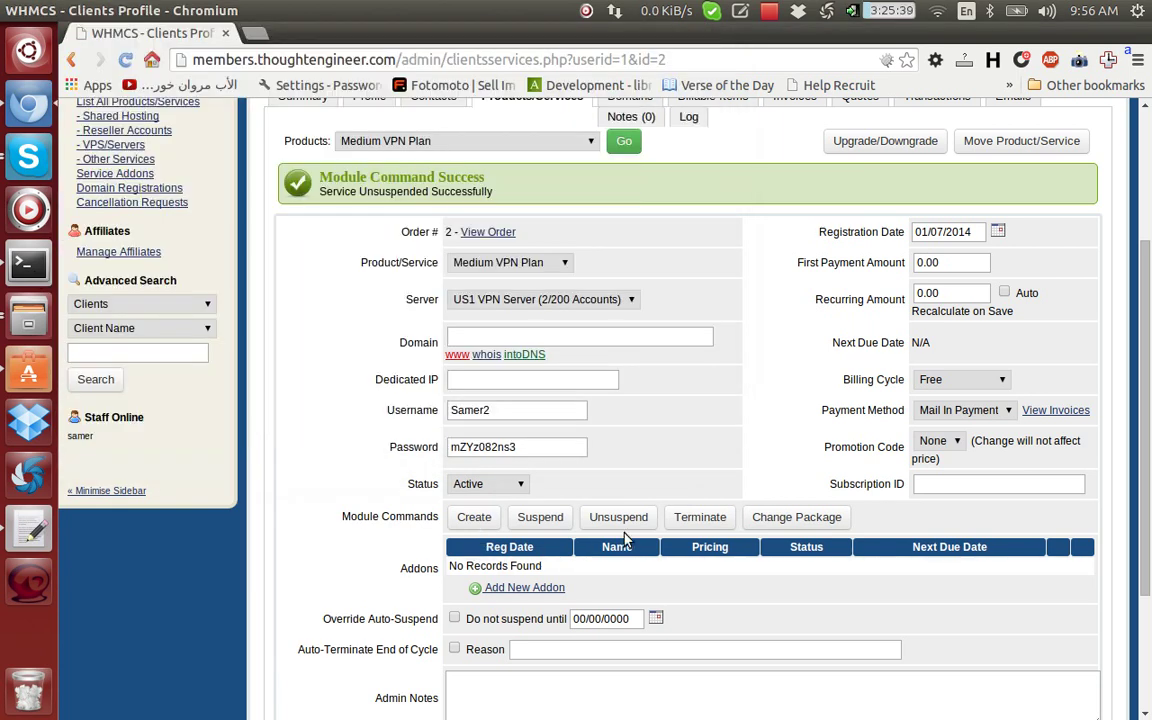
click(700, 518)
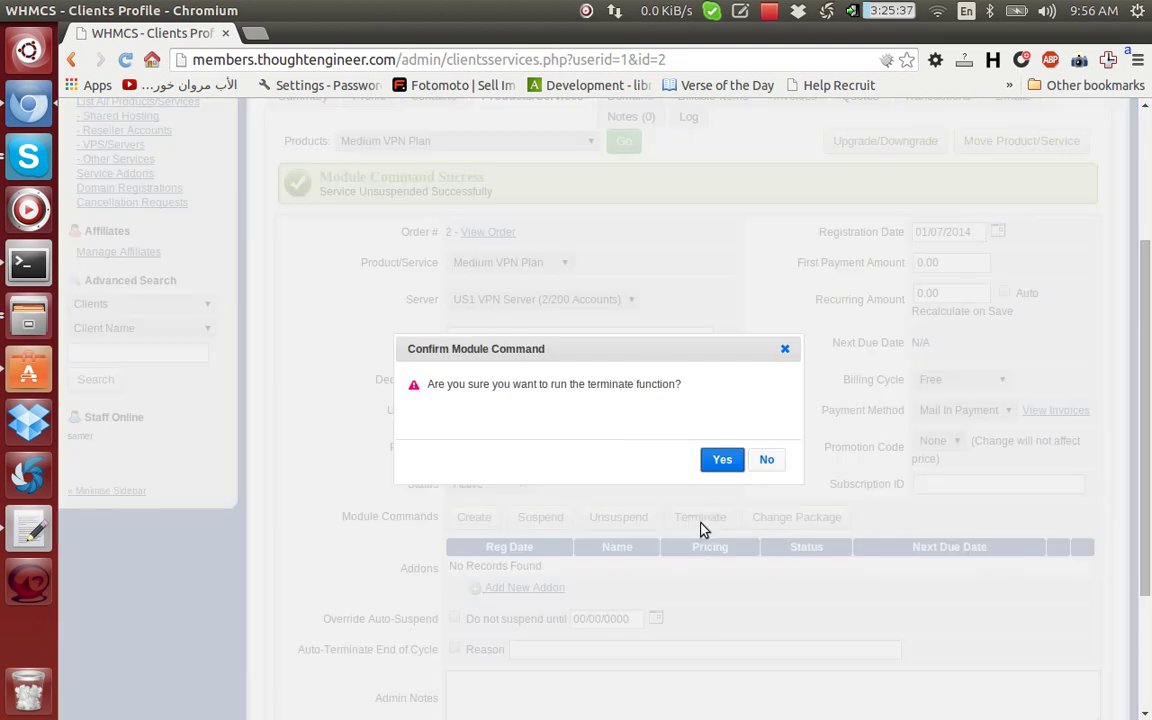
click(722, 460)
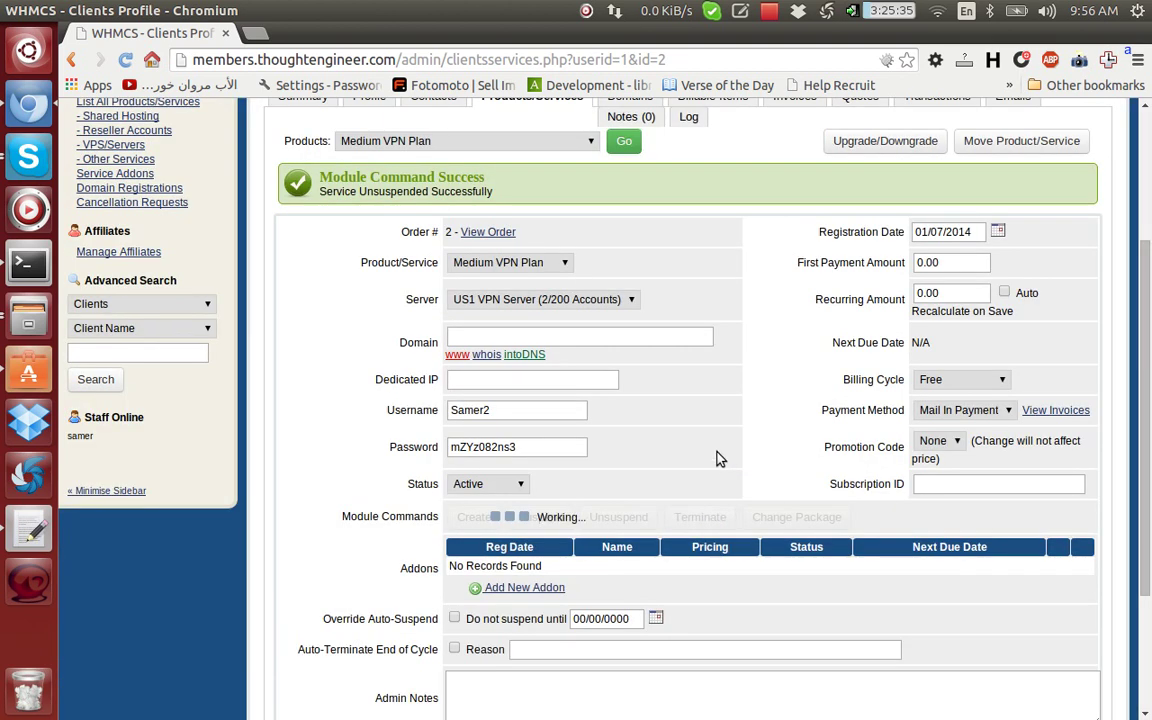
- Print /etc/ppp/chap-secrets in the terminal, check the remaining entries after termination, and return to the service page in WHMCS
click(30, 264)
key(Up)
key(Return)
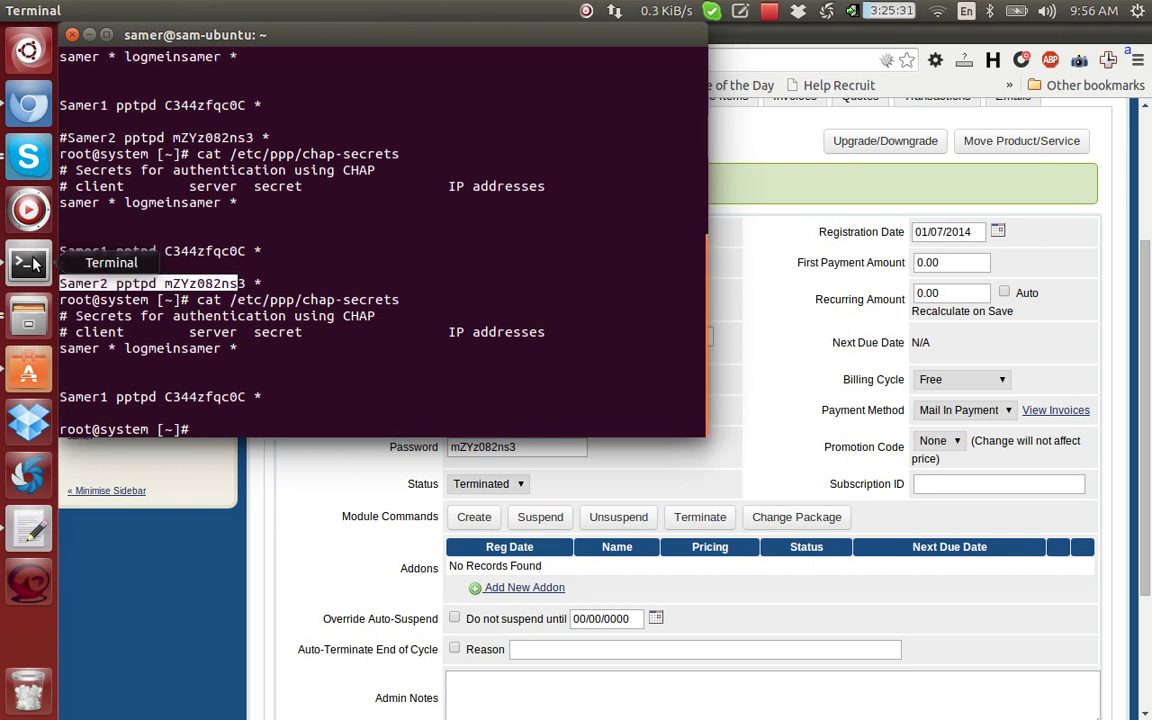
drag(183, 413, 64, 342)
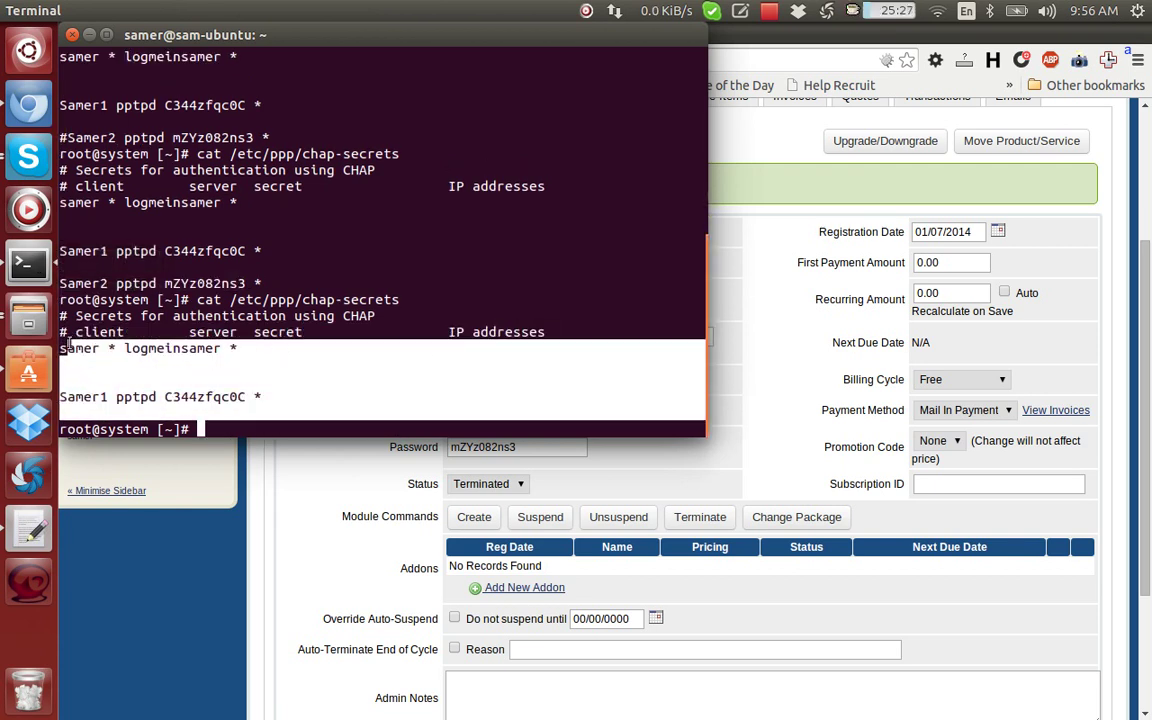
click(307, 487)
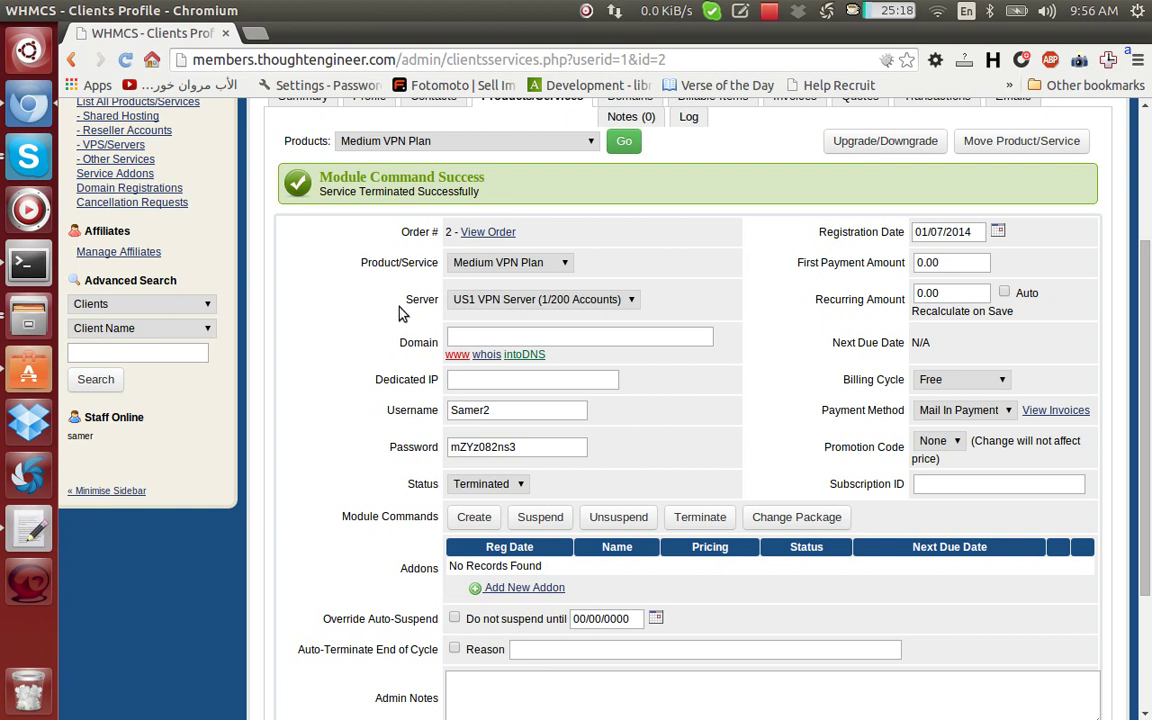
scroll(369, 318, down, 4)
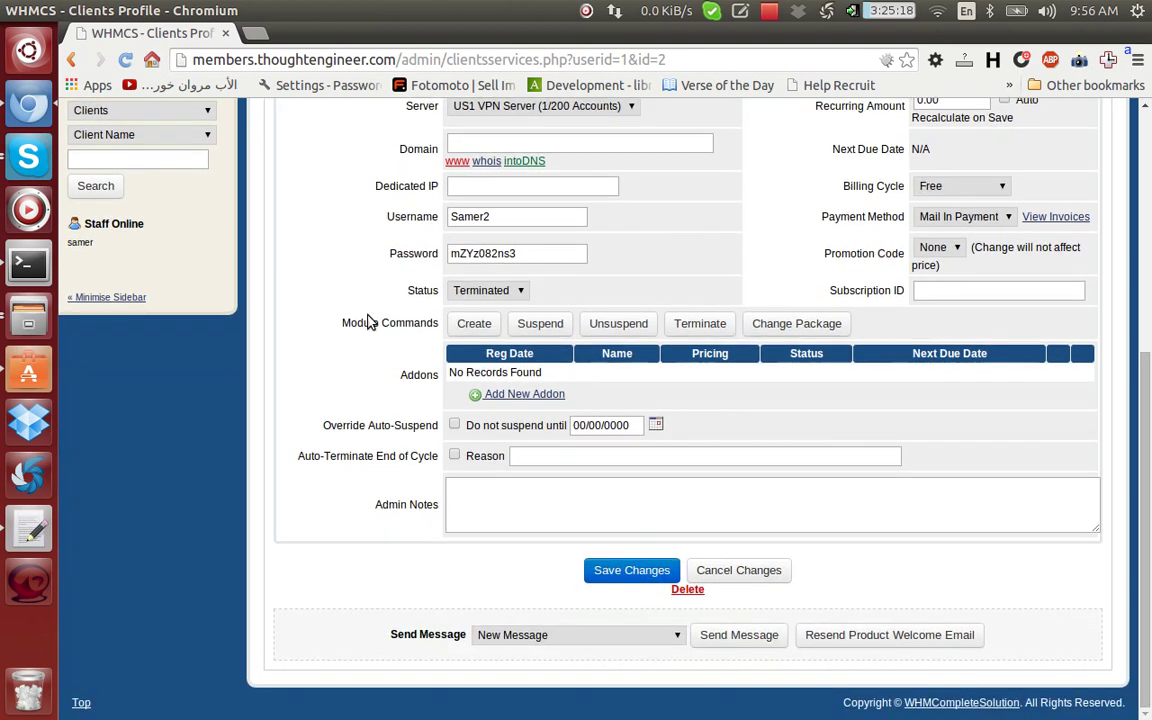